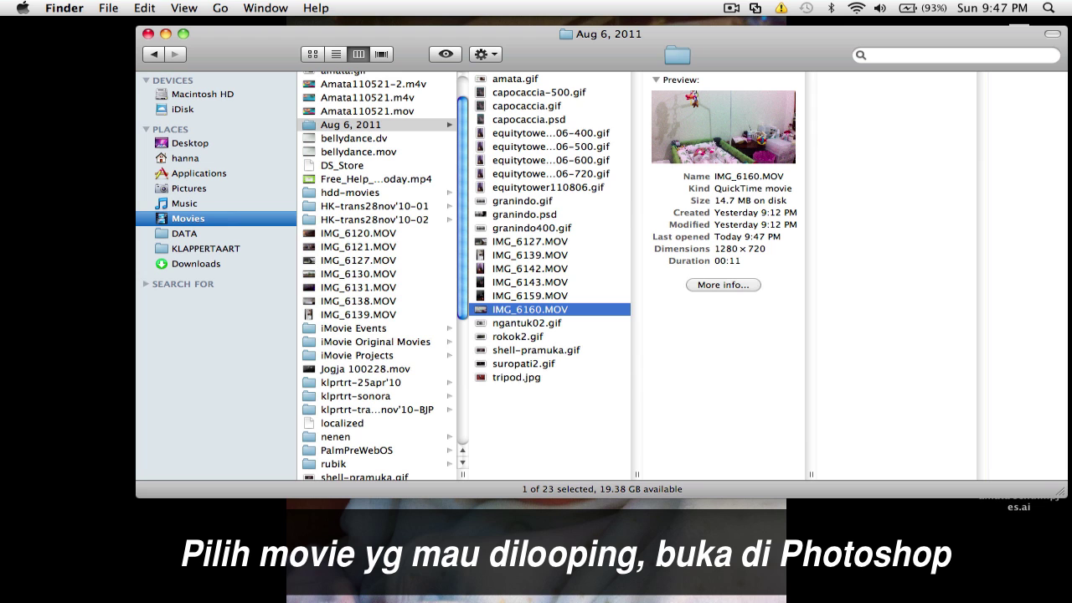
Open IMG_6160.MOV in Photoshop and reposition its document window clear of the Layers panel
{"action": "left_click_drag", "start_coordinate": [536, 310], "coordinate": [240, 557]}
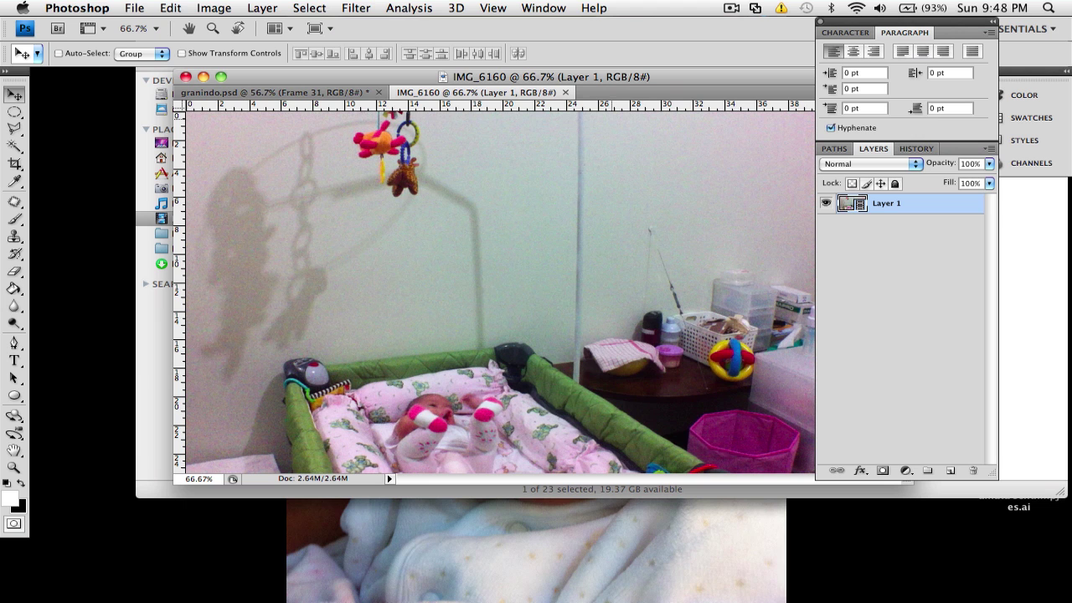
{"action": "left_click_drag", "start_coordinate": [394, 76], "coordinate": [269, 76]}
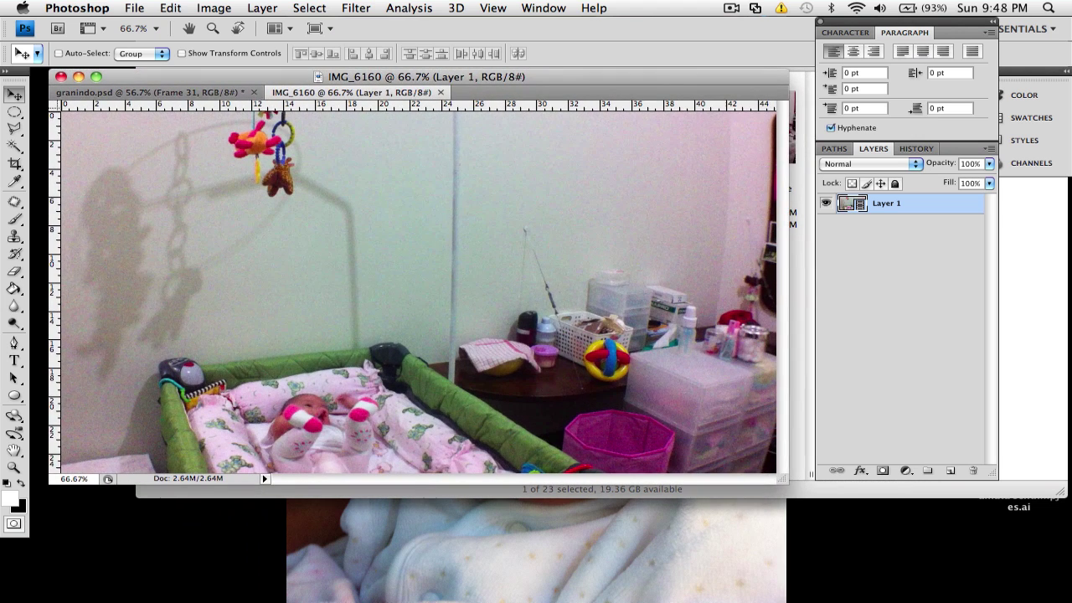
Show the Animation timeline and place it near the lower edge of the workspace
{"action": "left_click", "coordinate": [549, 8]}
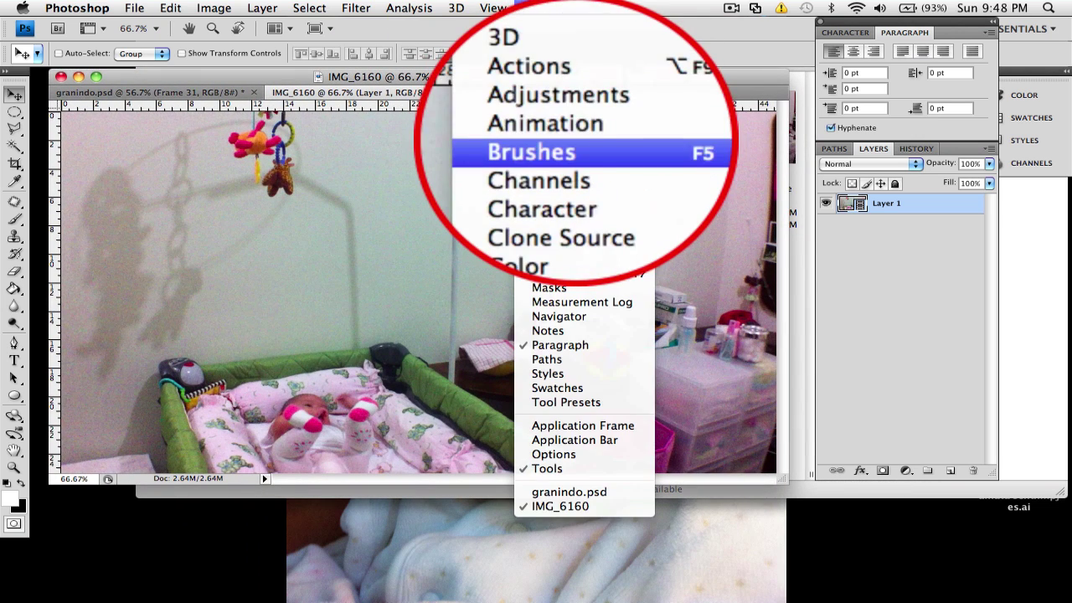
{"action": "left_click", "coordinate": [578, 129]}
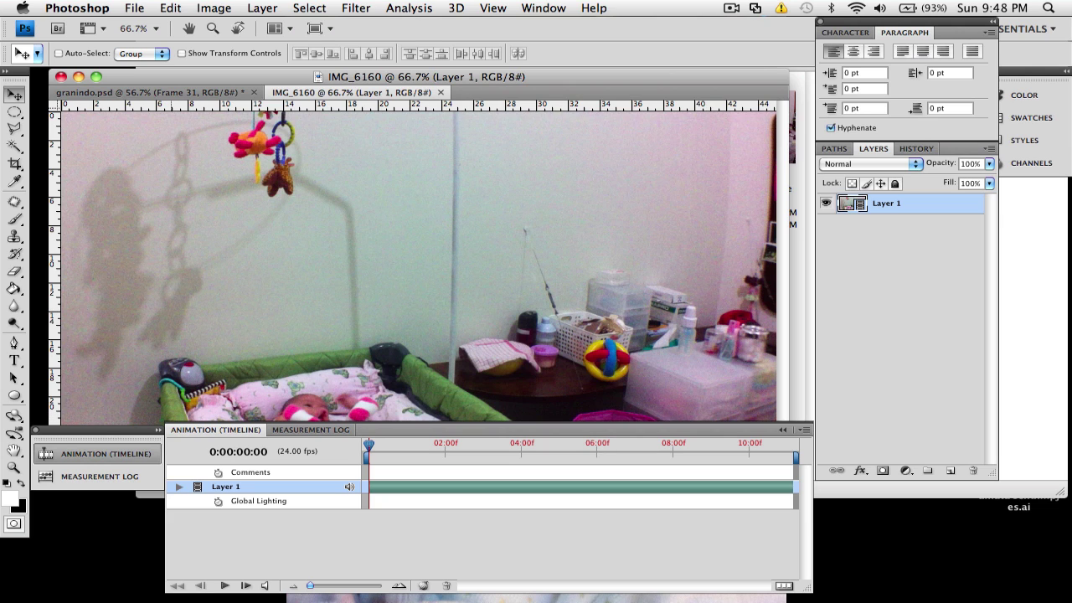
{"action": "left_click", "coordinate": [157, 430]}
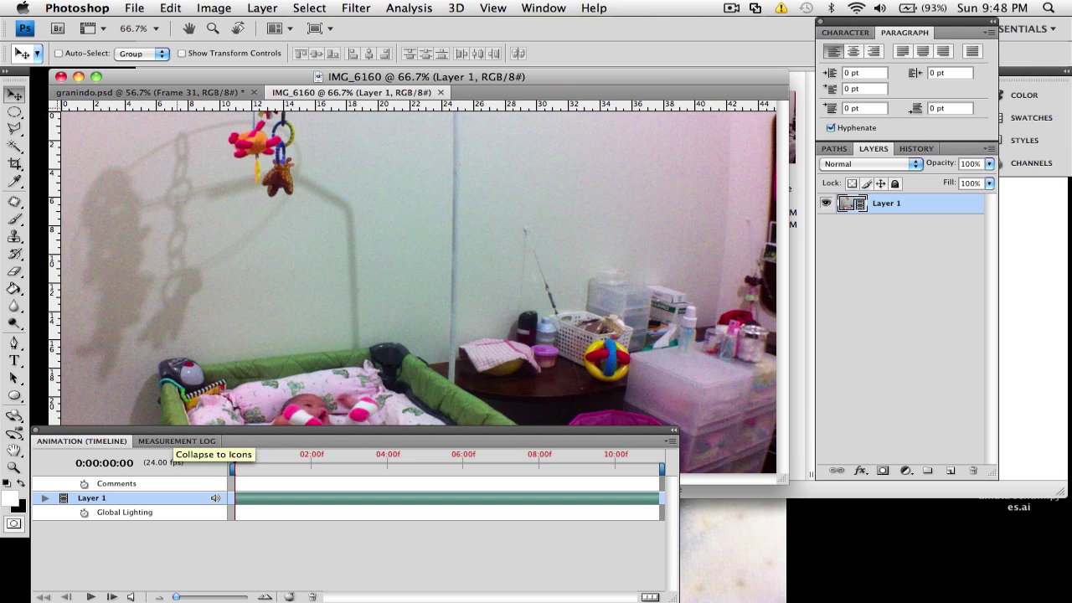
{"action": "double_click", "coordinate": [160, 430]}
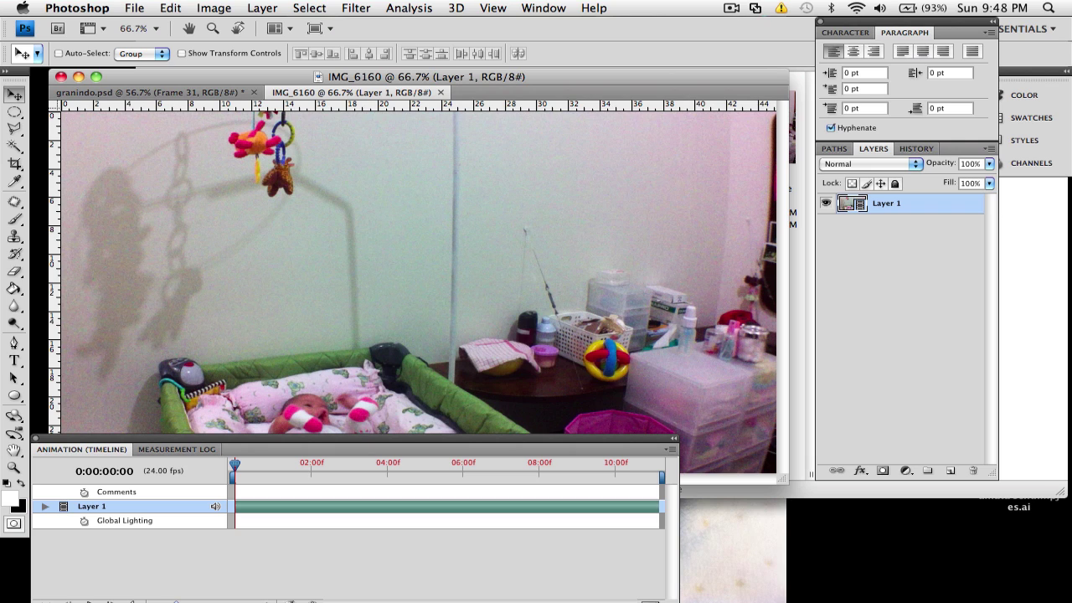
Reduce the IMG_6160 view to 50% and arrange the Animation timeline fully visible below the image
{"action": "left_click_drag", "start_coordinate": [784, 480], "coordinate": [763, 426]}
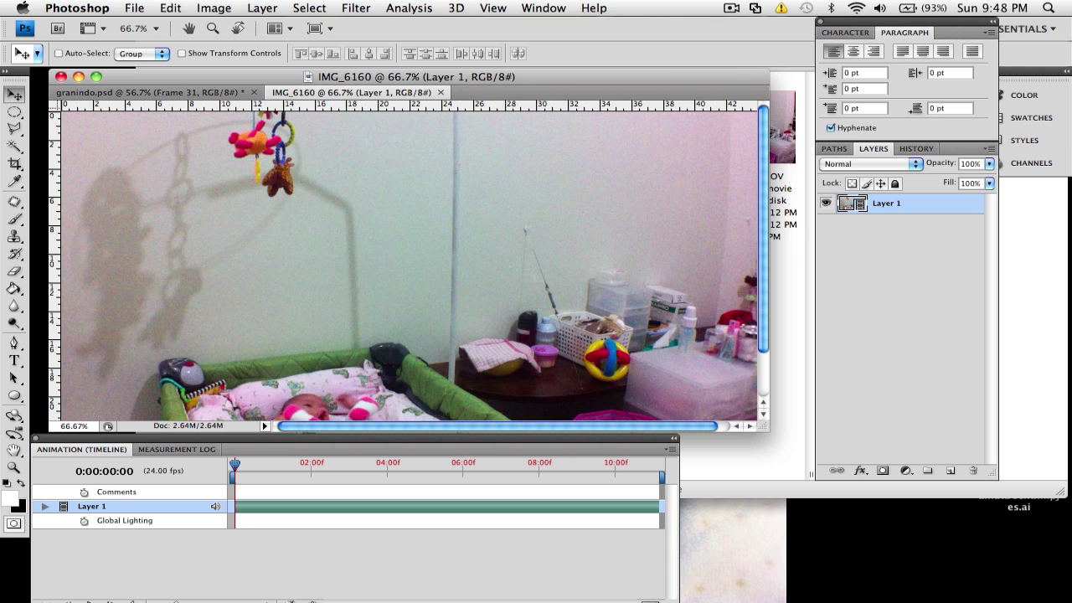
{"action": "key", "text": "super+0"}
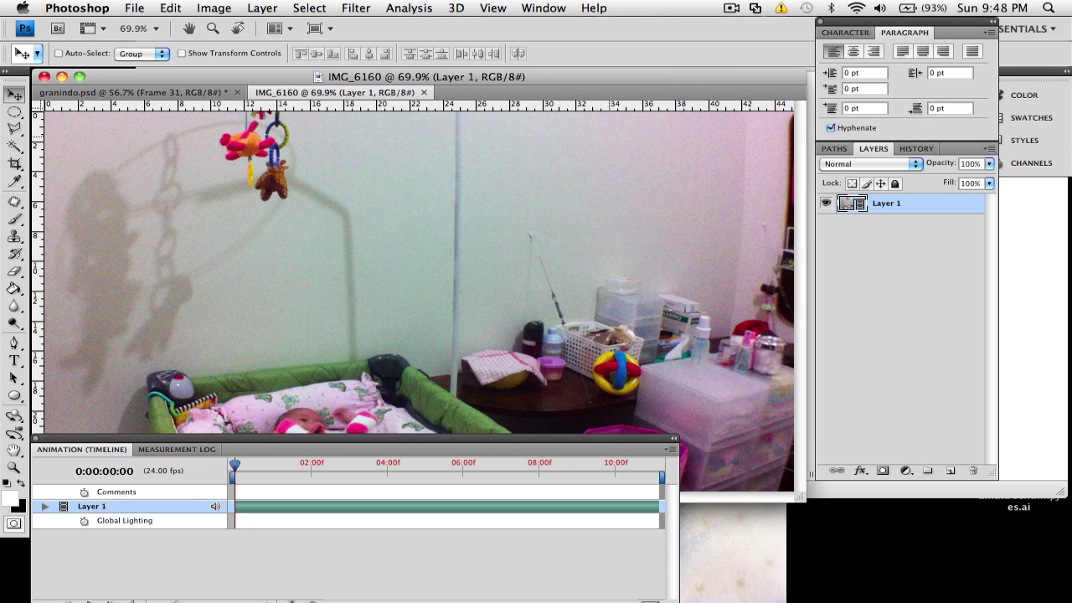
{"action": "key", "text": "super+minus"}
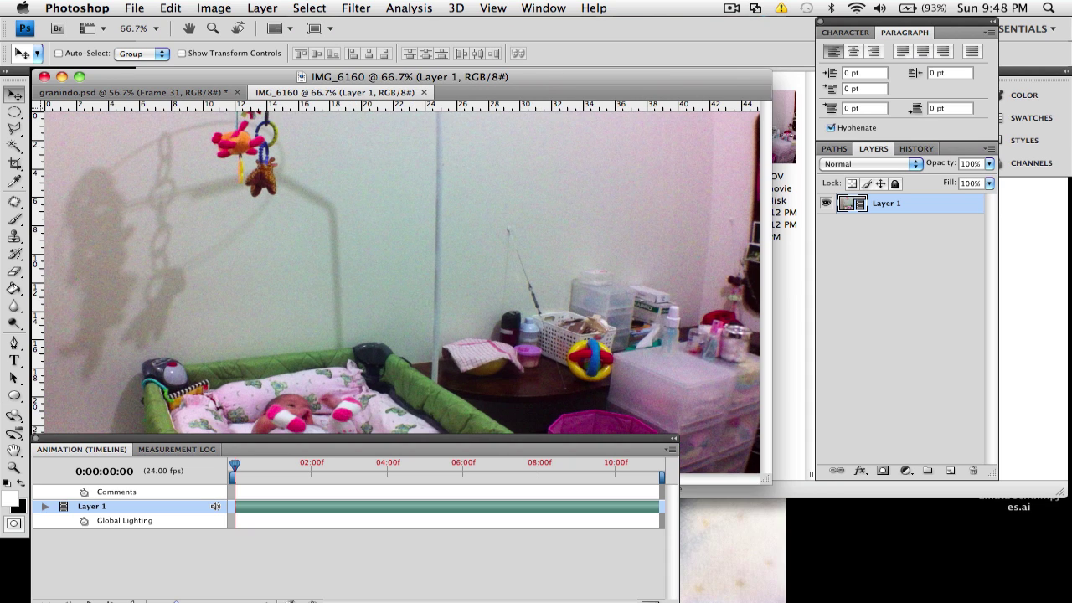
{"action": "key", "text": "super+minus"}
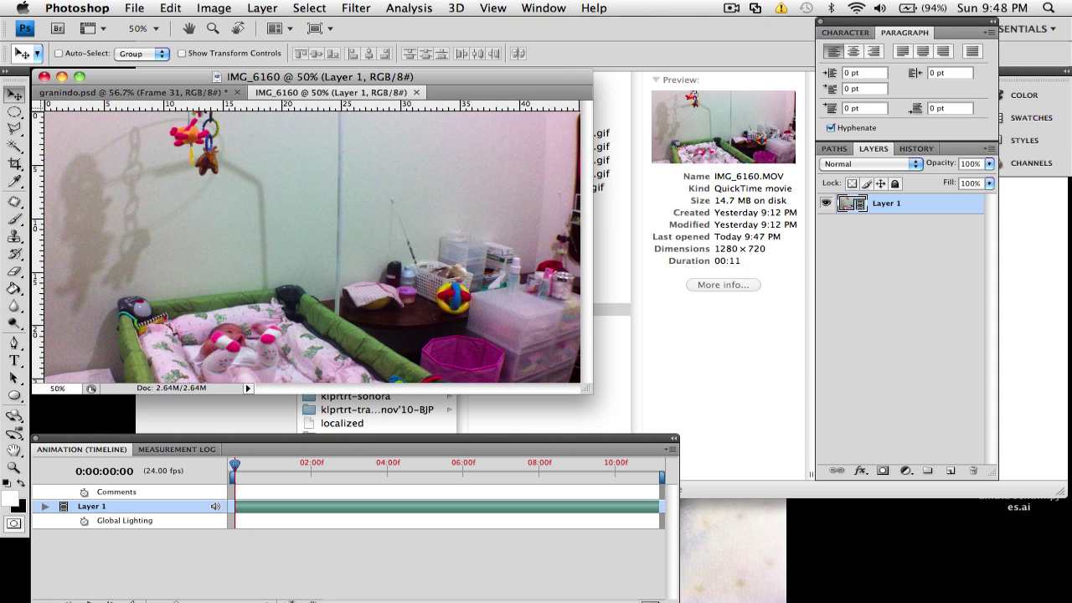
{"action": "left_click_drag", "start_coordinate": [168, 438], "coordinate": [168, 422]}
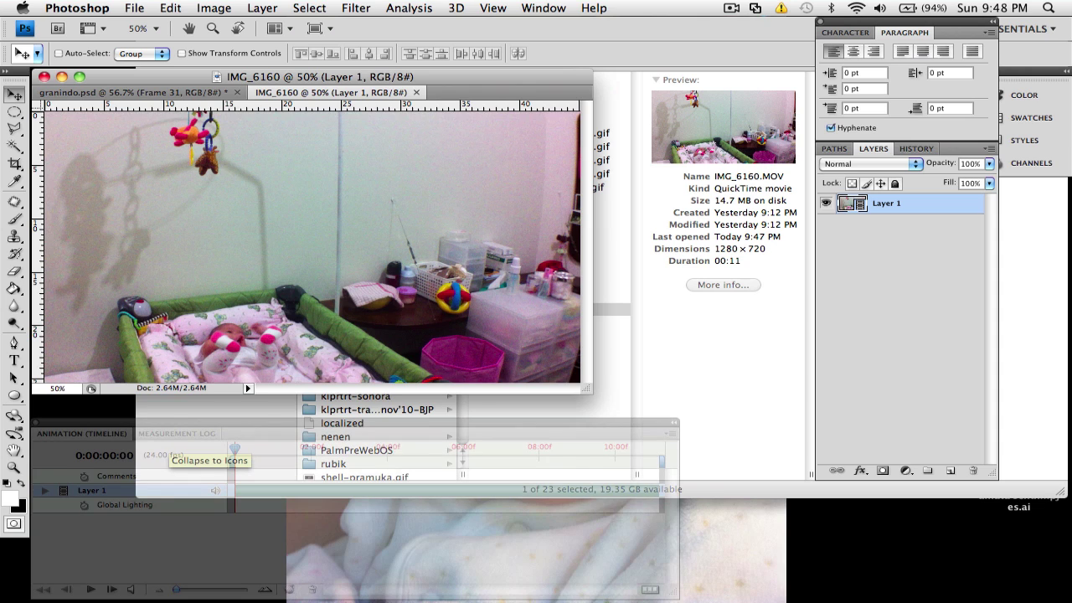
Play the clip, shorten the timeline work area's end to about 2.6 seconds, and preview the shortened range
{"action": "key", "text": "space"}
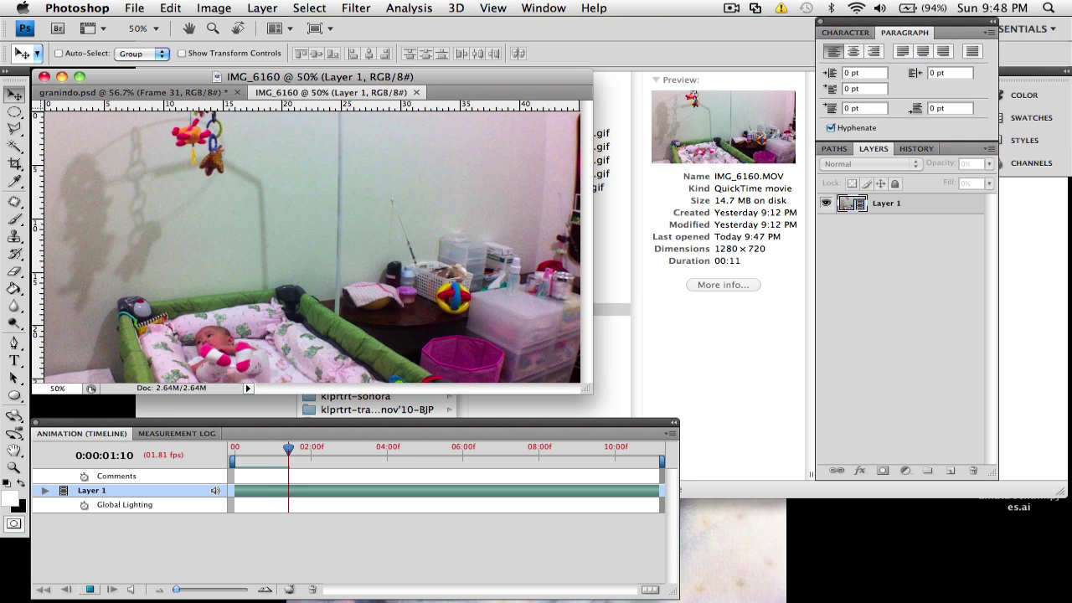
{"action": "left_click_drag", "start_coordinate": [662, 461], "coordinate": [336, 461]}
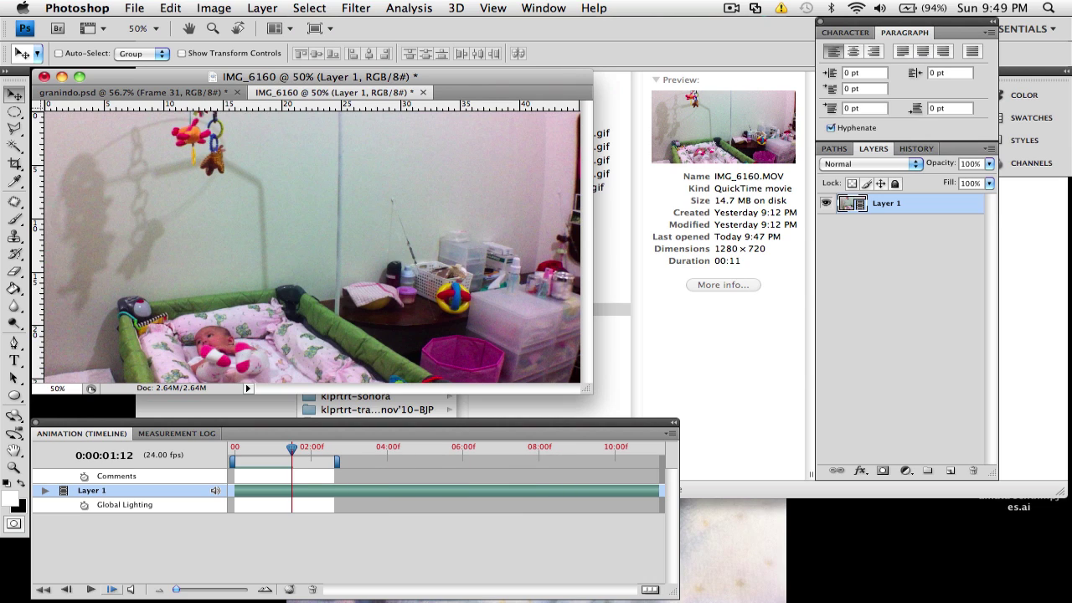
{"action": "key", "text": "space"}
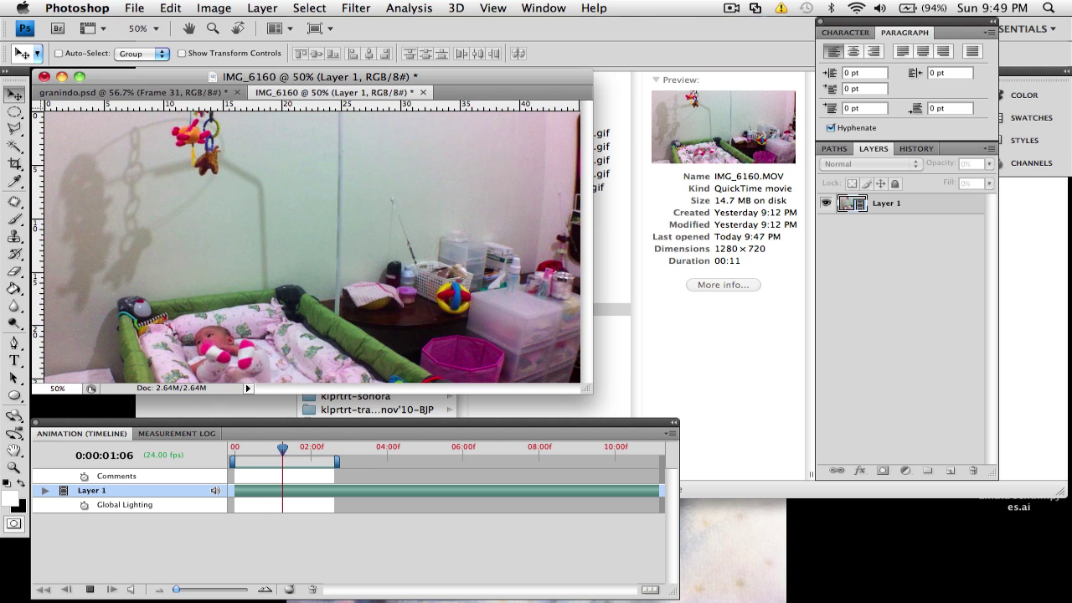
{"action": "key", "text": "space"}
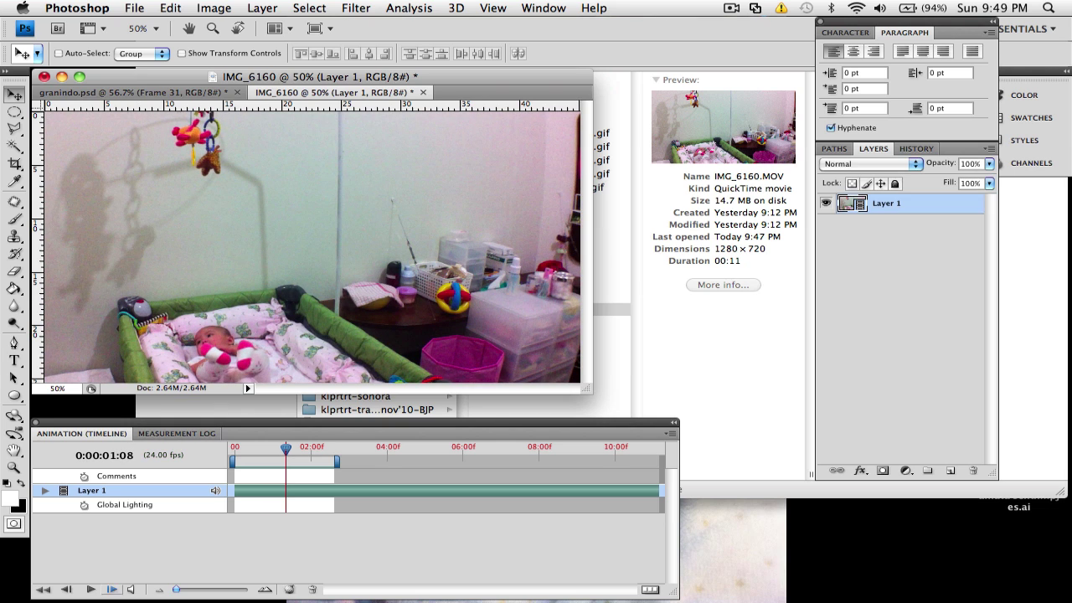
Step forward frame by frame to 0:00:01:12 and replay the work area to study the hanging toy's motion
{"action": "left_click", "coordinate": [111, 589]}
{"action": "left_click", "coordinate": [112, 590]}
{"action": "left_click", "coordinate": [111, 590]}
{"action": "left_click", "coordinate": [111, 589]}
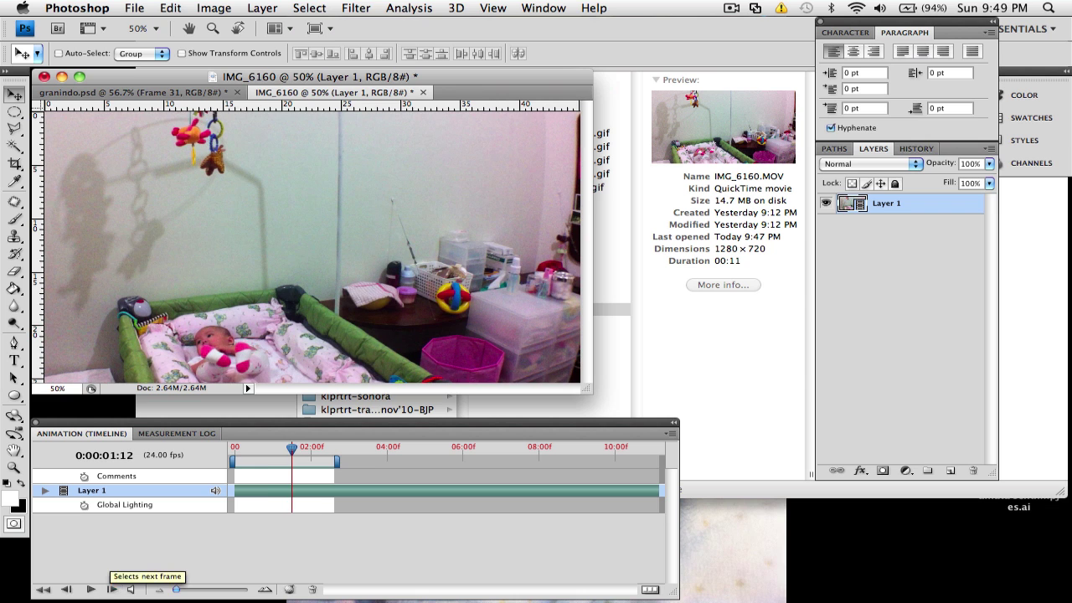
{"action": "key", "text": "space"}
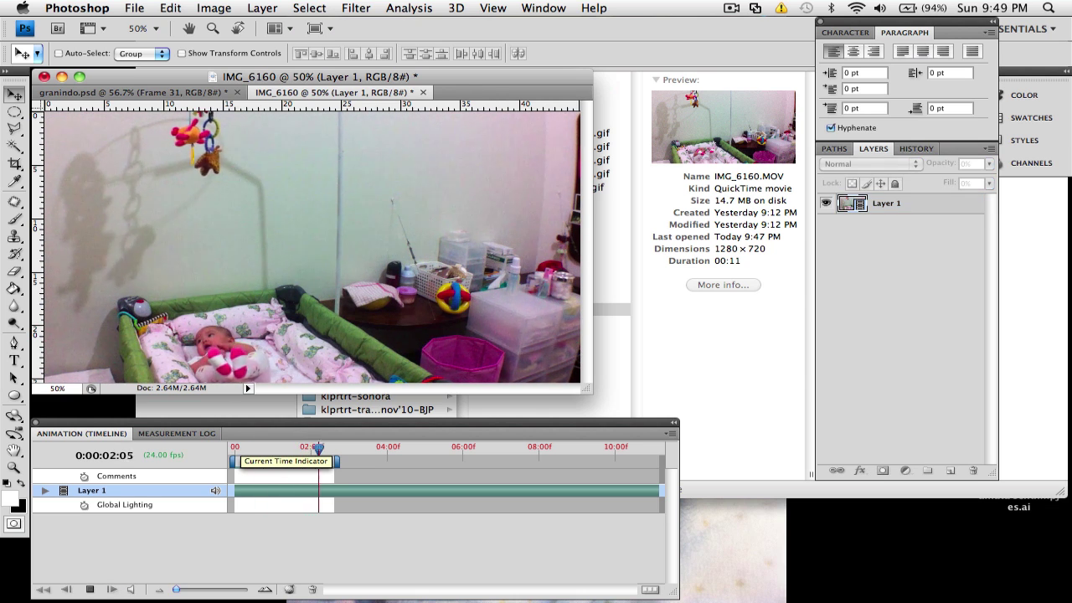
{"action": "key", "text": "space"}
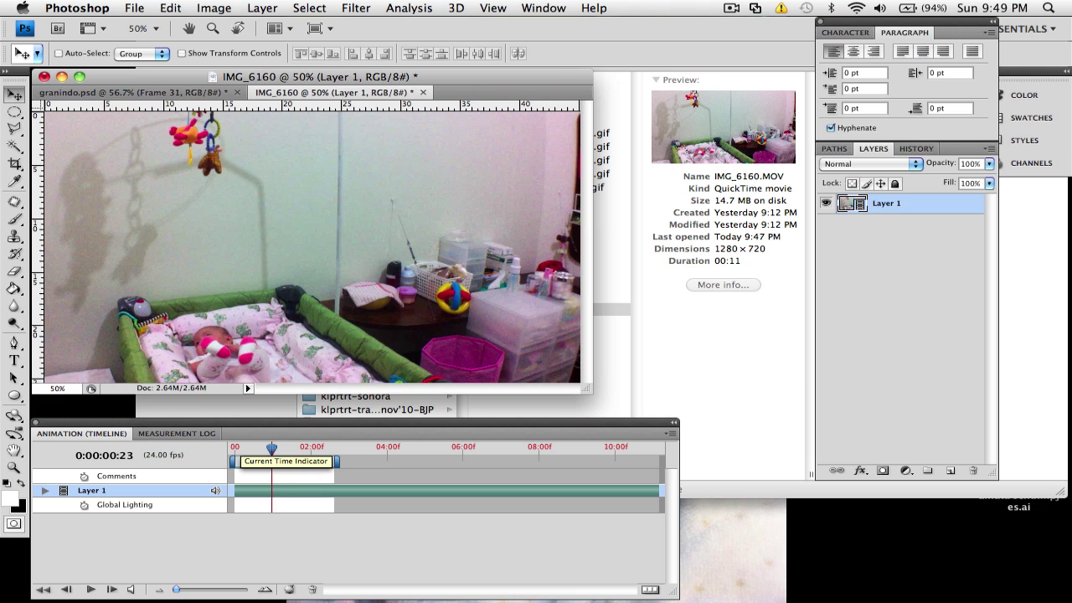
Replay from near the clip's beginning and step the playhead back to 0:00:00:14 as the loop's starting frame
{"action": "left_click", "coordinate": [241, 449]}
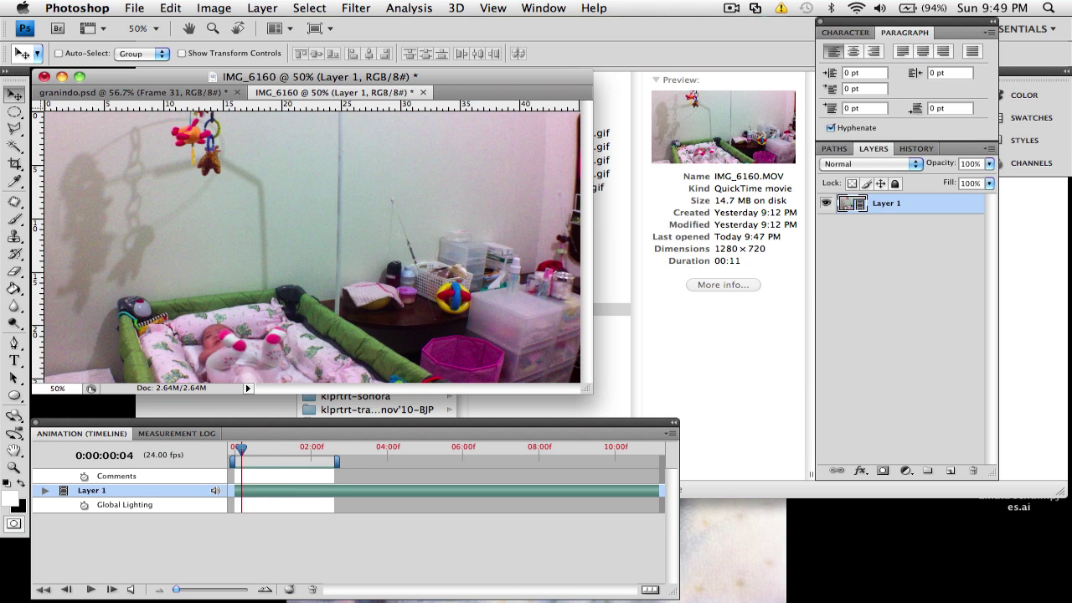
{"action": "key", "text": "space"}
{"action": "key", "text": "space"}
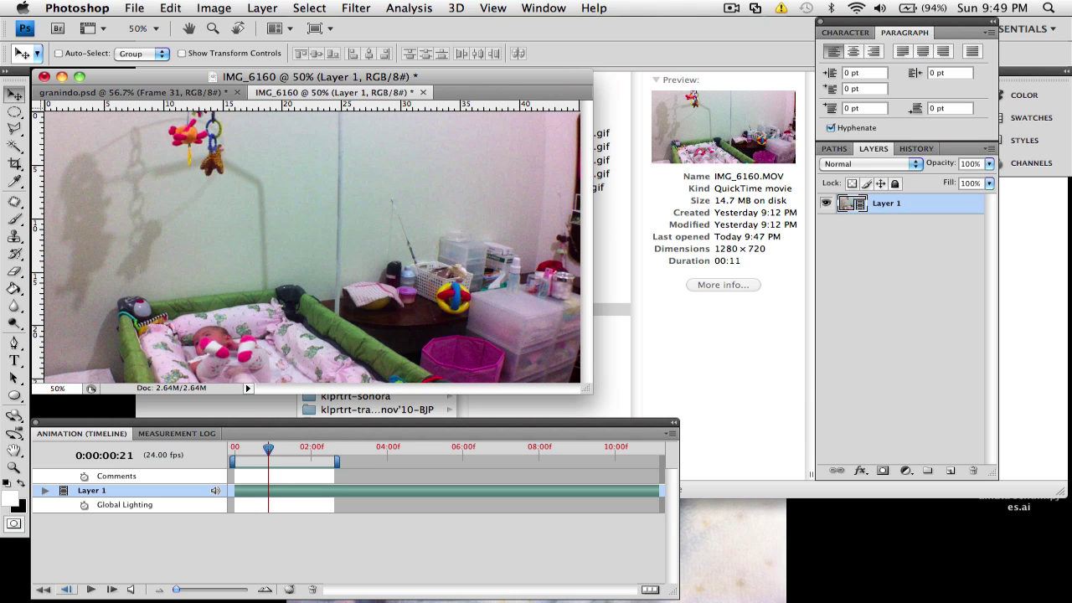
{"action": "left_click", "coordinate": [67, 590]}
{"action": "left_click", "coordinate": [66, 589]}
{"action": "left_click", "coordinate": [66, 590]}
{"action": "left_click", "coordinate": [66, 590]}
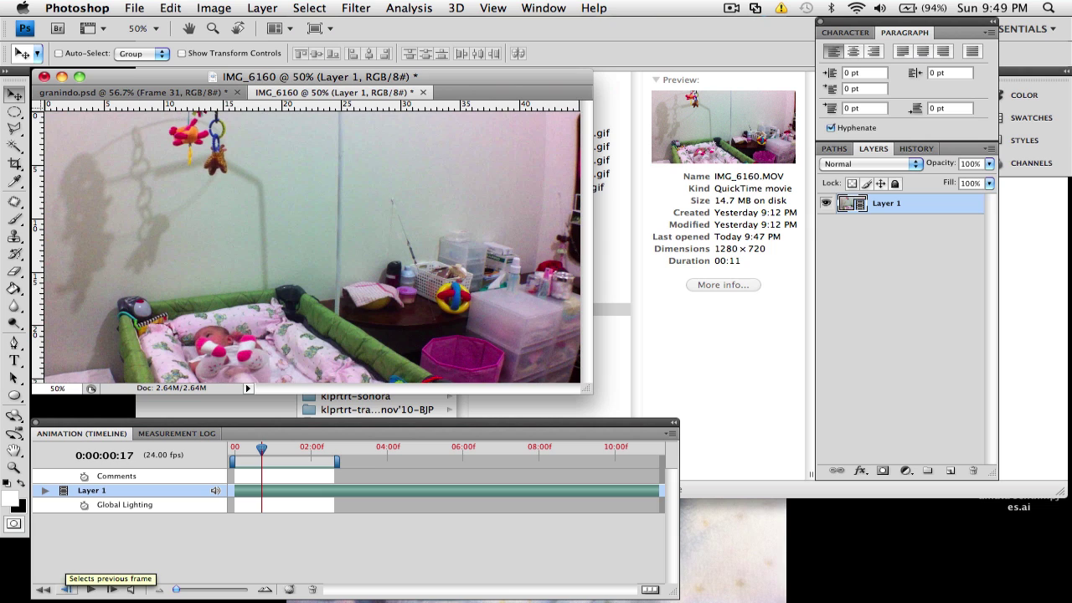
{"action": "left_click", "coordinate": [66, 590]}
{"action": "left_click", "coordinate": [66, 589]}
{"action": "left_click", "coordinate": [66, 590]}
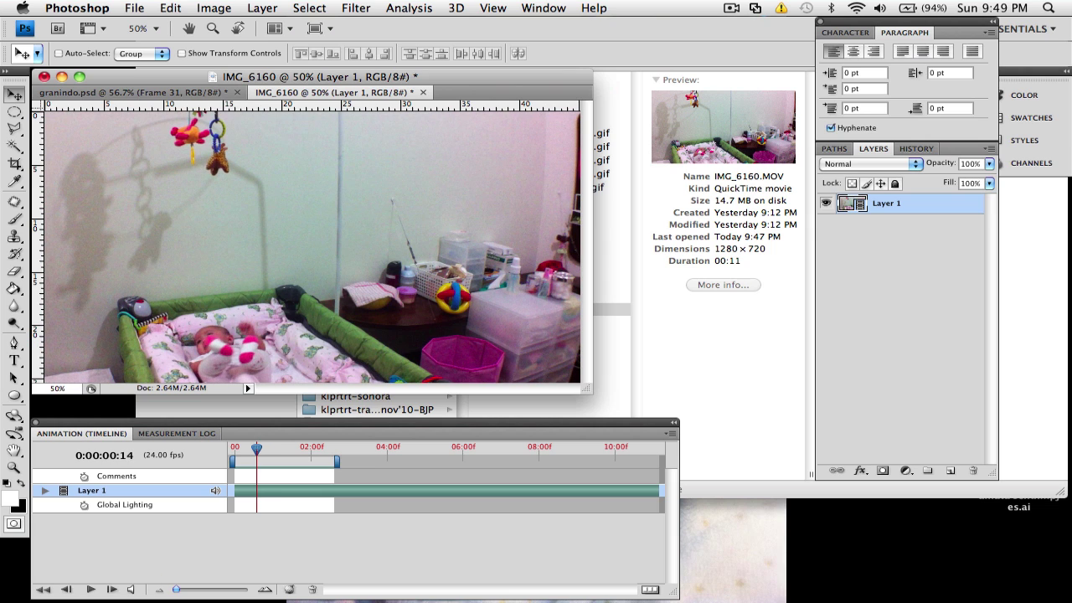
Place a vertical guide at the pink hanging toy's outer edge and start the work area at 0:00:00:14
{"action": "left_click_drag", "start_coordinate": [38, 262], "coordinate": [173, 263]}
{"action": "left_click_drag", "start_coordinate": [232, 462], "coordinate": [251, 462]}
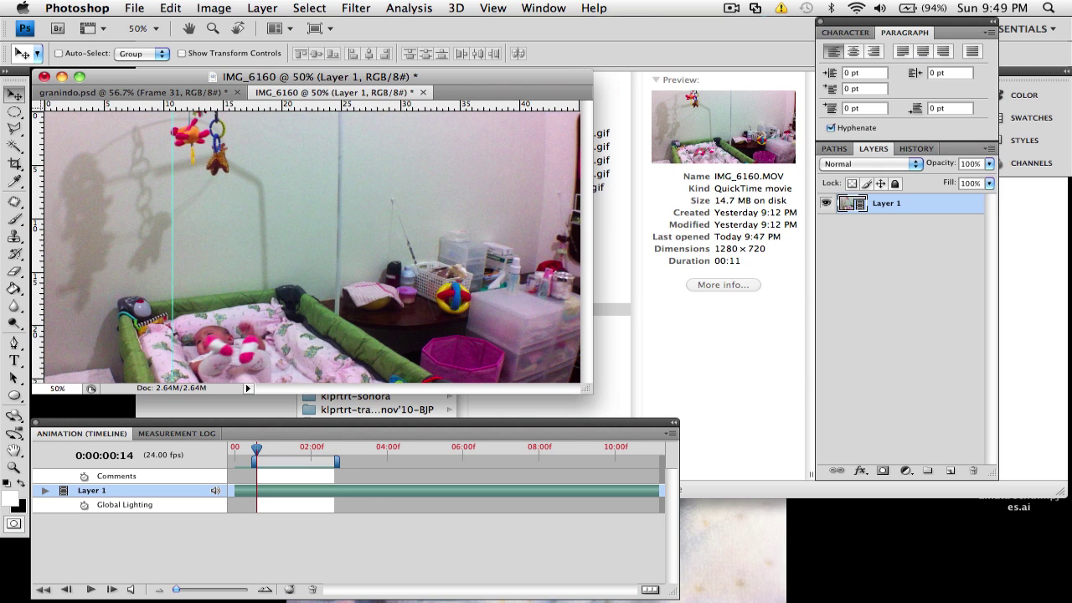
Find the frame around 0:00:01:20 where the toy returns to the guide, and end the work area there
{"action": "left_click_drag", "start_coordinate": [336, 461], "coordinate": [376, 461]}
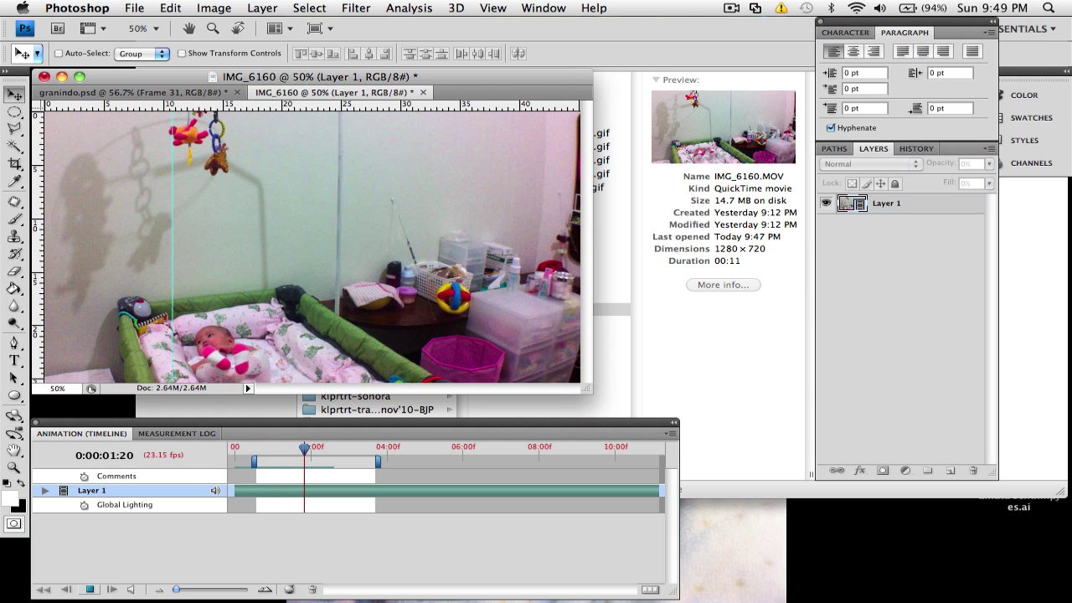
{"action": "key", "text": "space"}
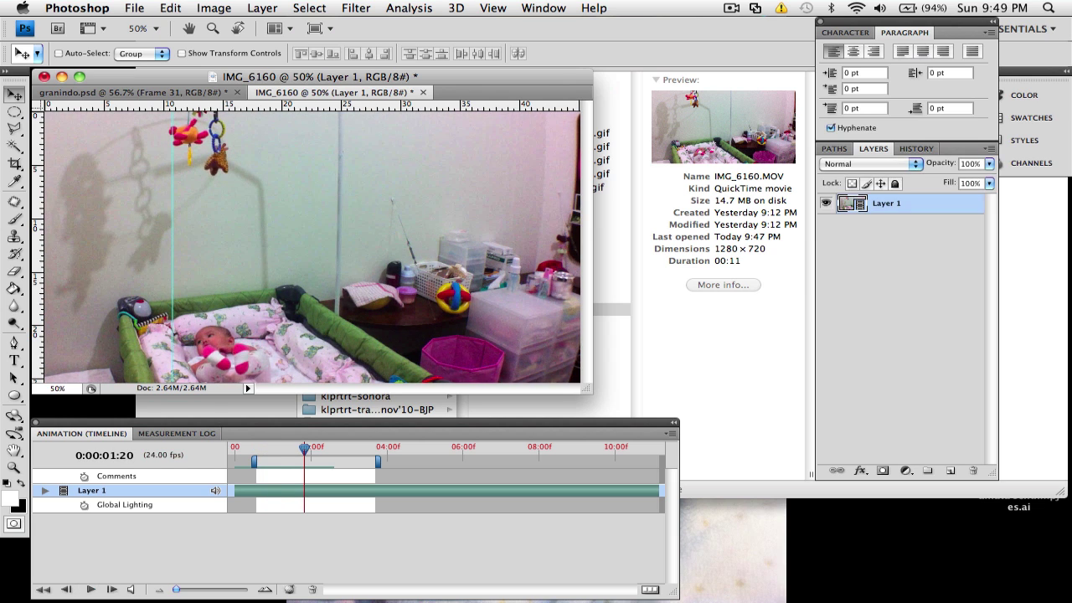
{"action": "left_click", "coordinate": [112, 590]}
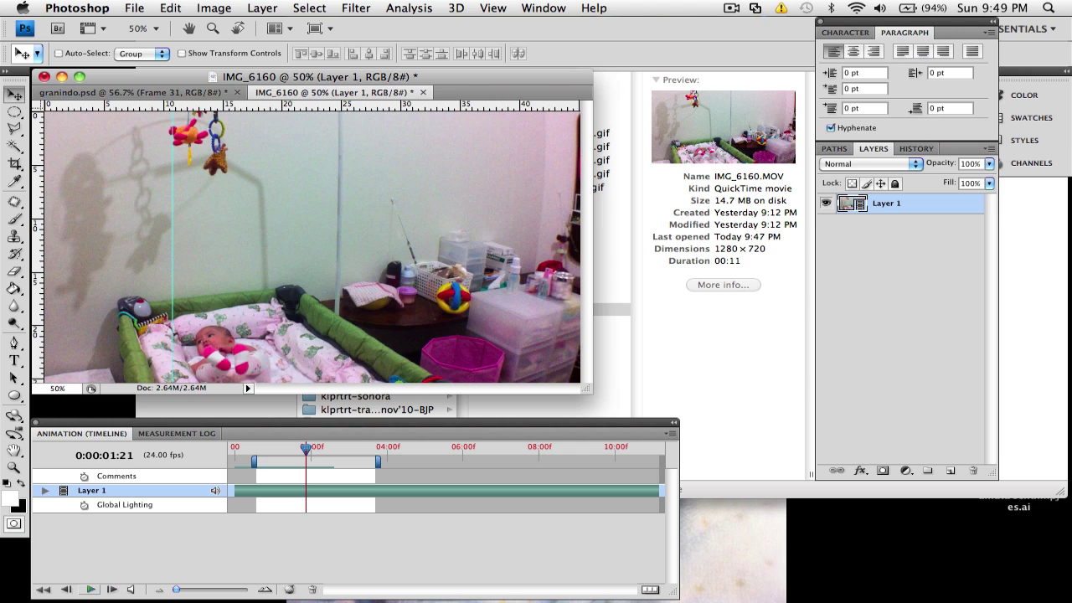
{"action": "key", "text": "Left"}
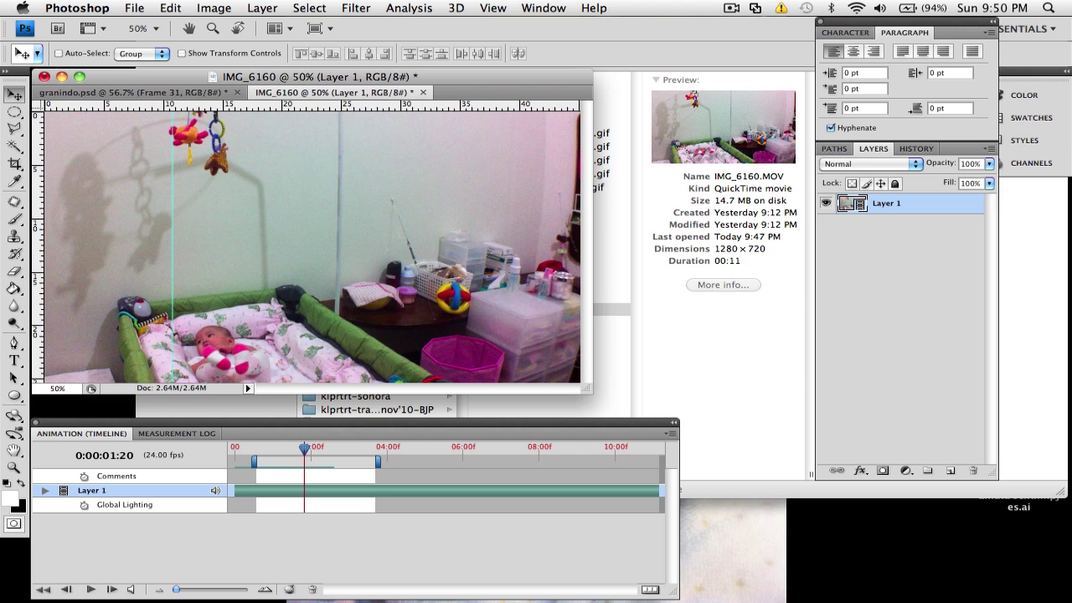
{"action": "left_click_drag", "start_coordinate": [378, 461], "coordinate": [308, 462]}
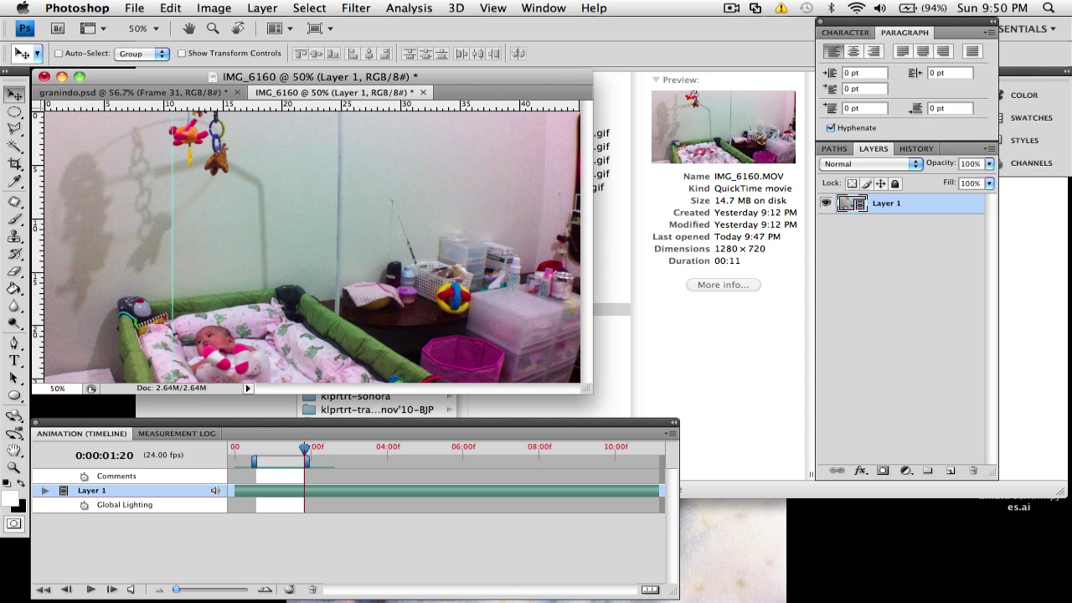
Play the trimmed loop and step frame by frame through its end to check the toy's alignment with the guide
{"action": "key", "text": "space"}
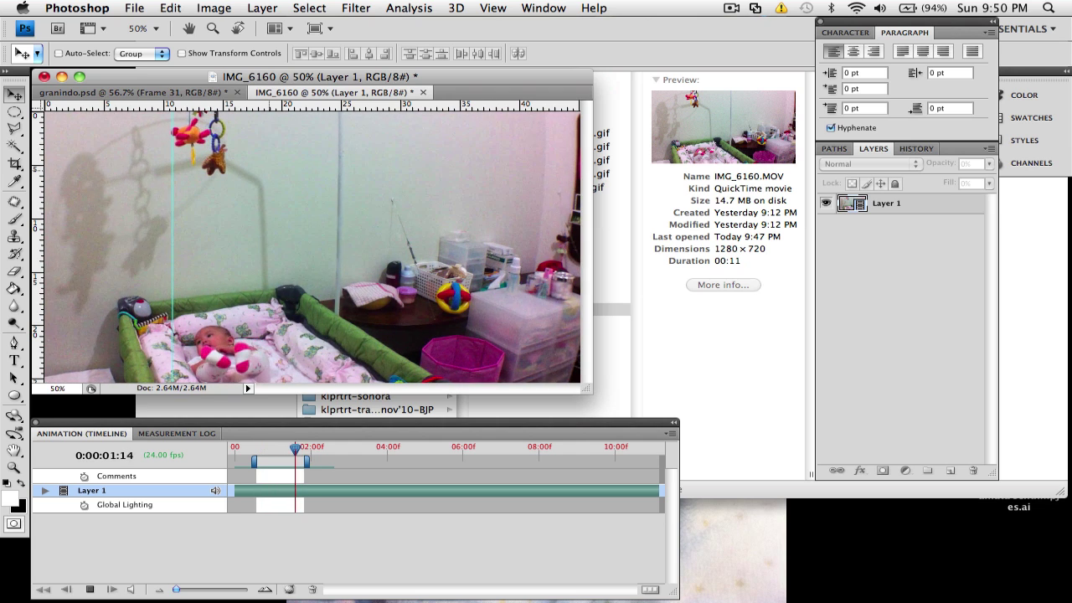
{"action": "key", "text": "space"}
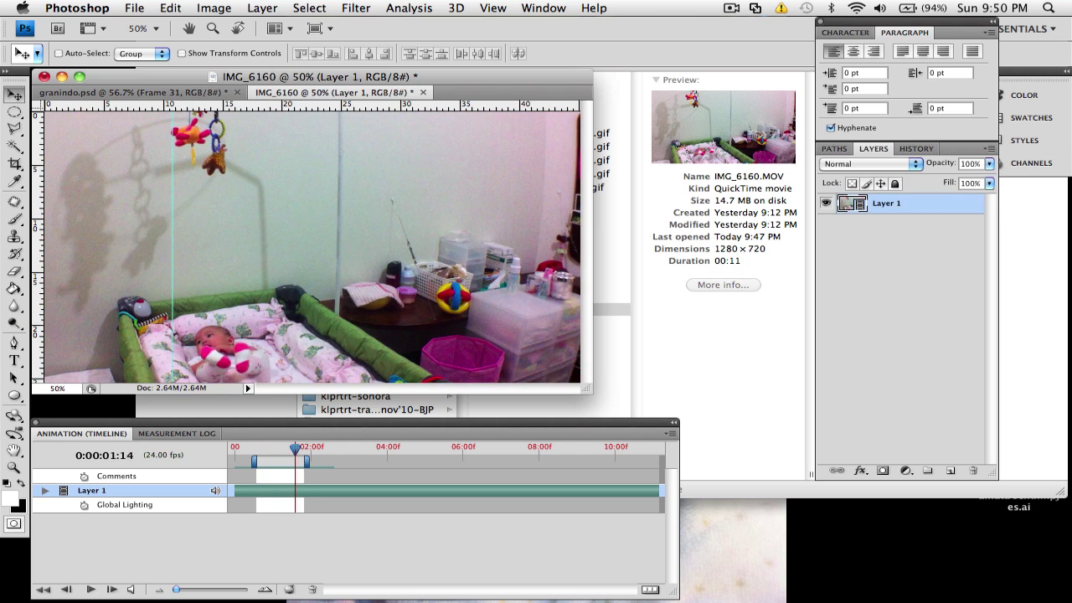
{"action": "left_click", "coordinate": [112, 589]}
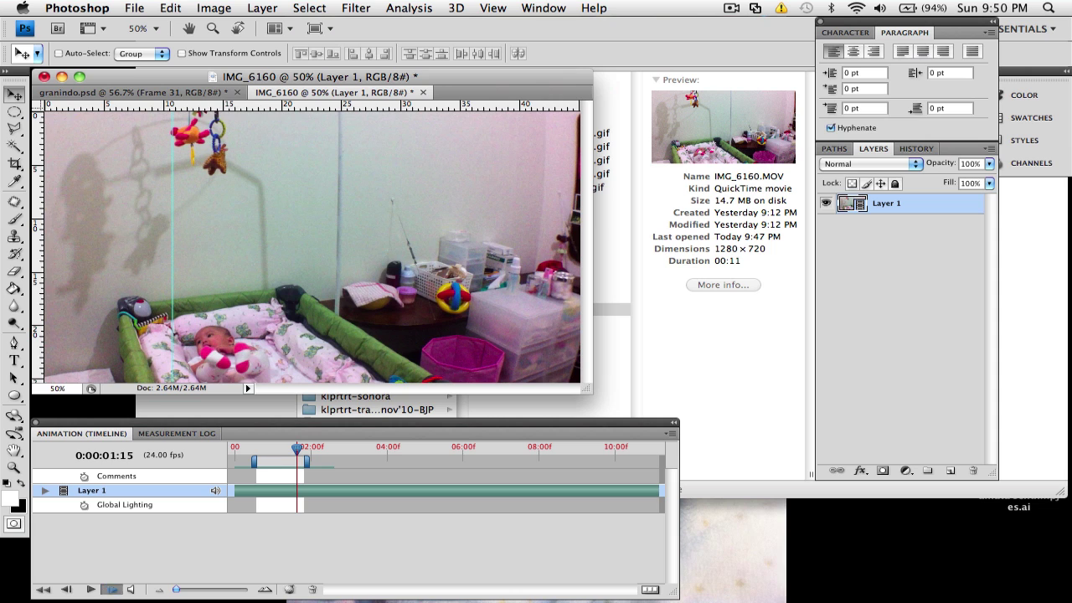
{"action": "left_click", "coordinate": [111, 589]}
{"action": "left_click", "coordinate": [112, 589]}
{"action": "left_click", "coordinate": [112, 589]}
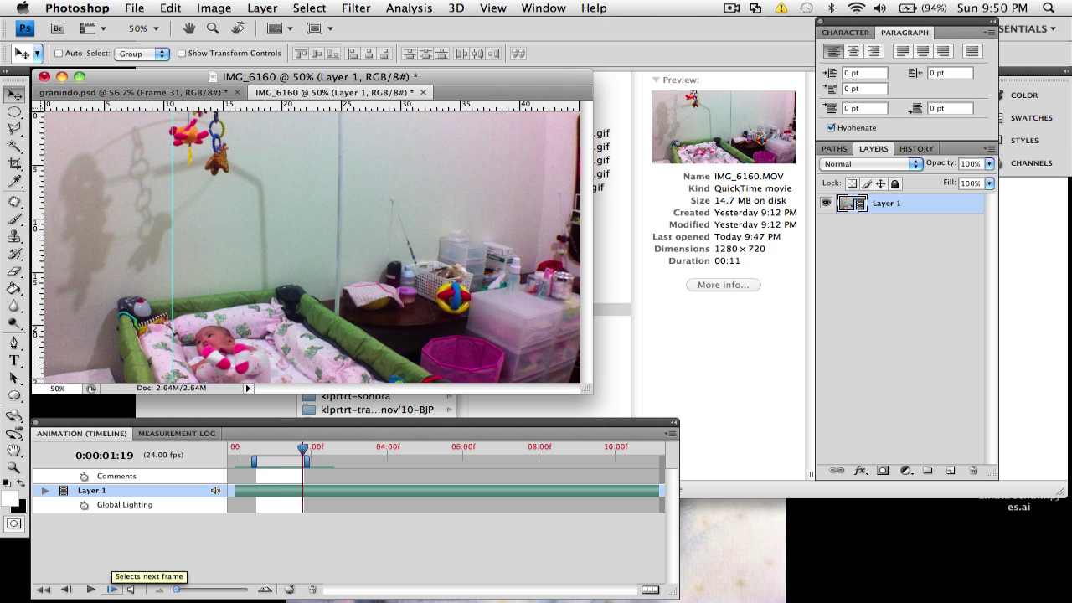
{"action": "left_click", "coordinate": [112, 588]}
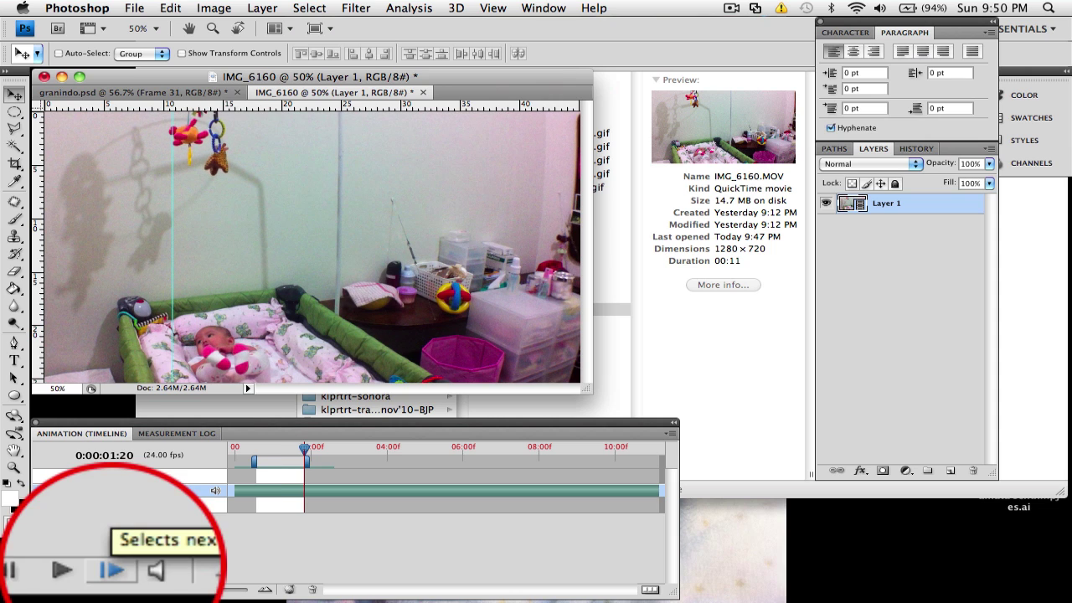
{"action": "left_click", "coordinate": [112, 589]}
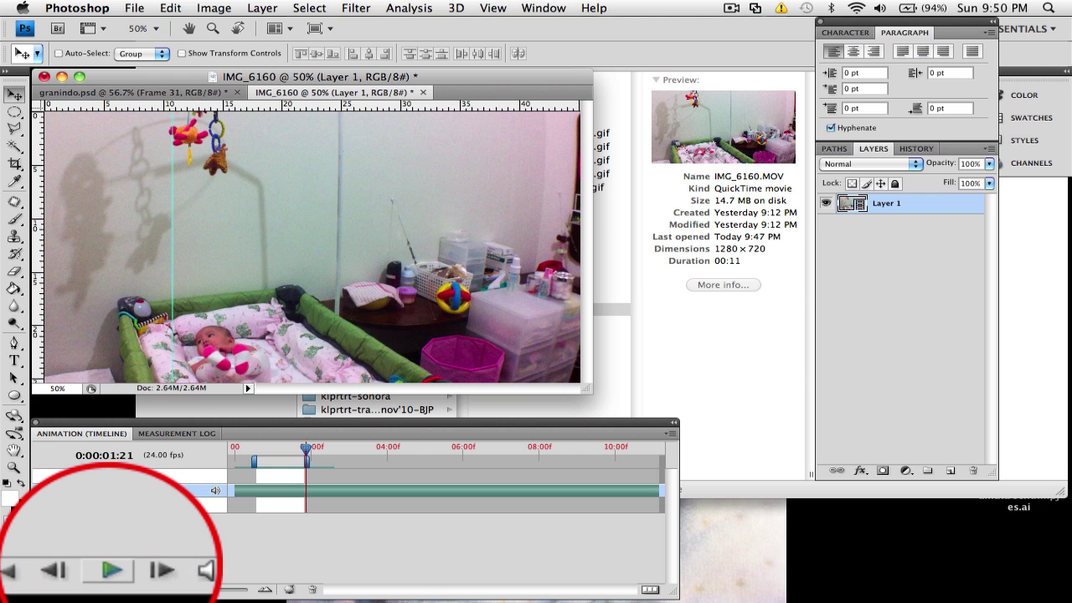
{"action": "left_click", "coordinate": [90, 589]}
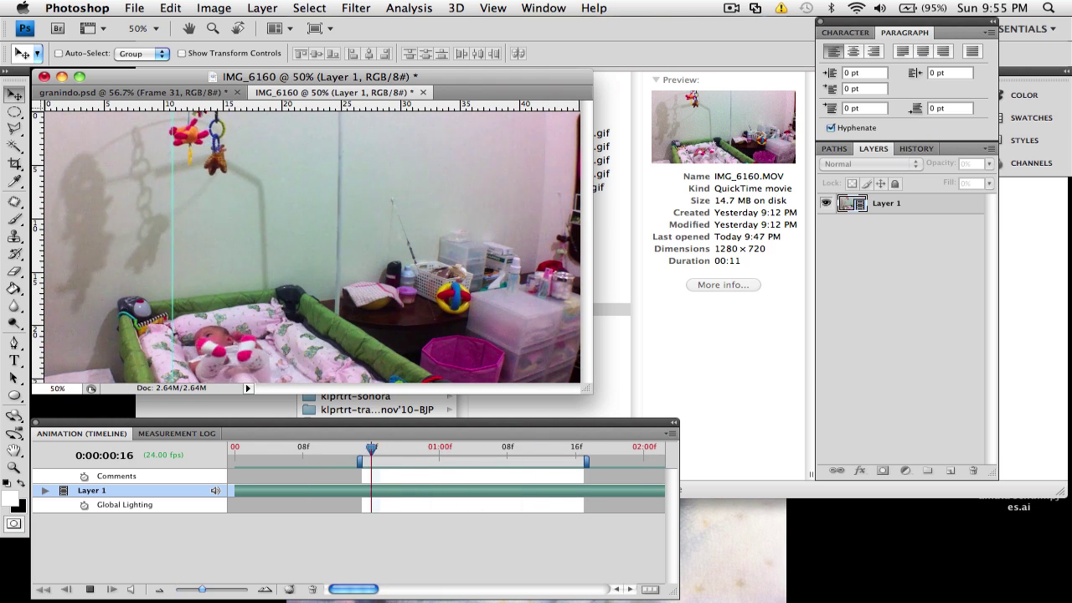
Stop the playback, fit the trimmed clip's whole duration in the timeline and play it back
{"action": "key", "text": "space"}
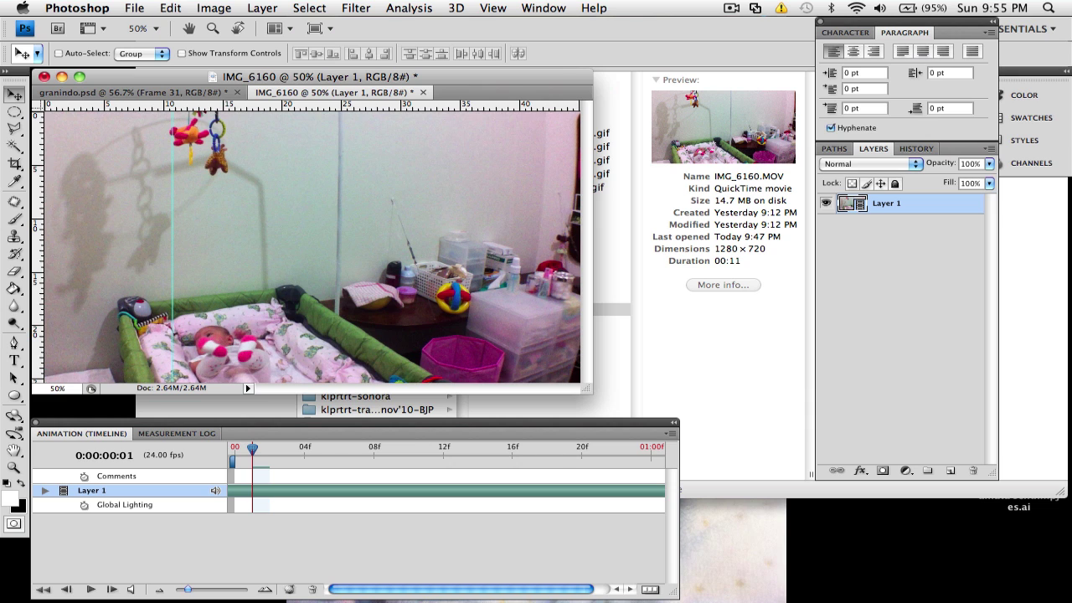
{"action": "left_click_drag", "start_coordinate": [188, 590], "coordinate": [176, 590]}
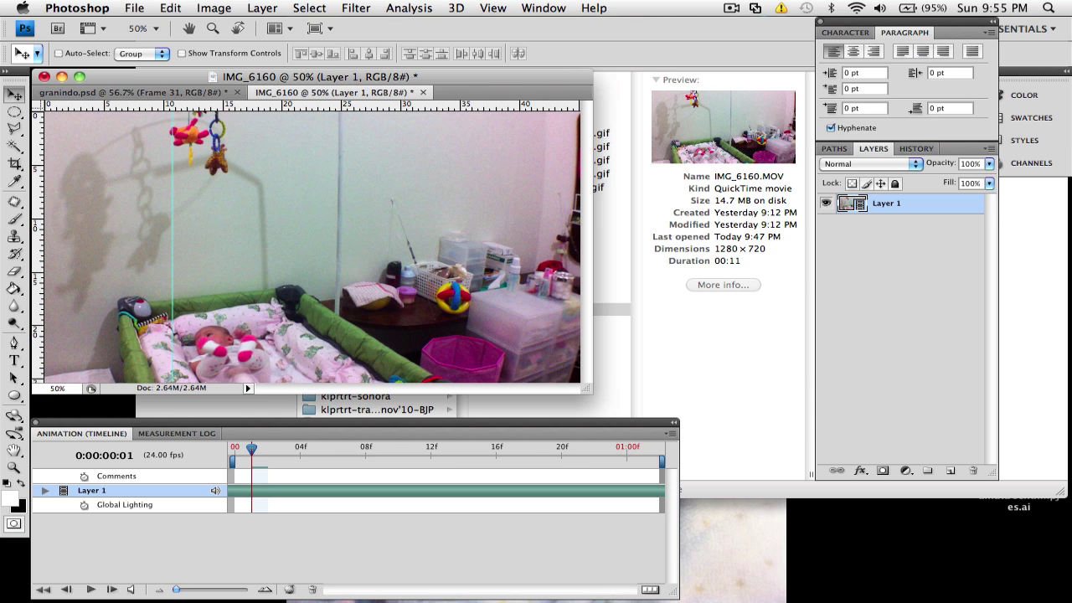
{"action": "key", "text": "space"}
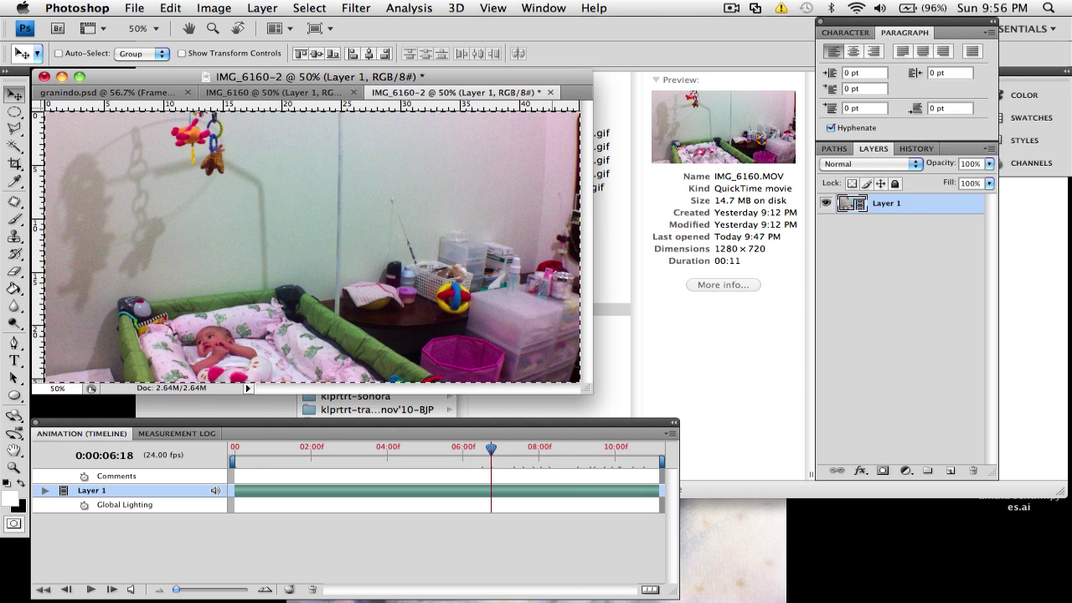
Flatten the frames of the trimmed IMG_6160 document into layers and delete the original video layer, Layer 1
{"action": "left_click", "coordinate": [281, 93]}
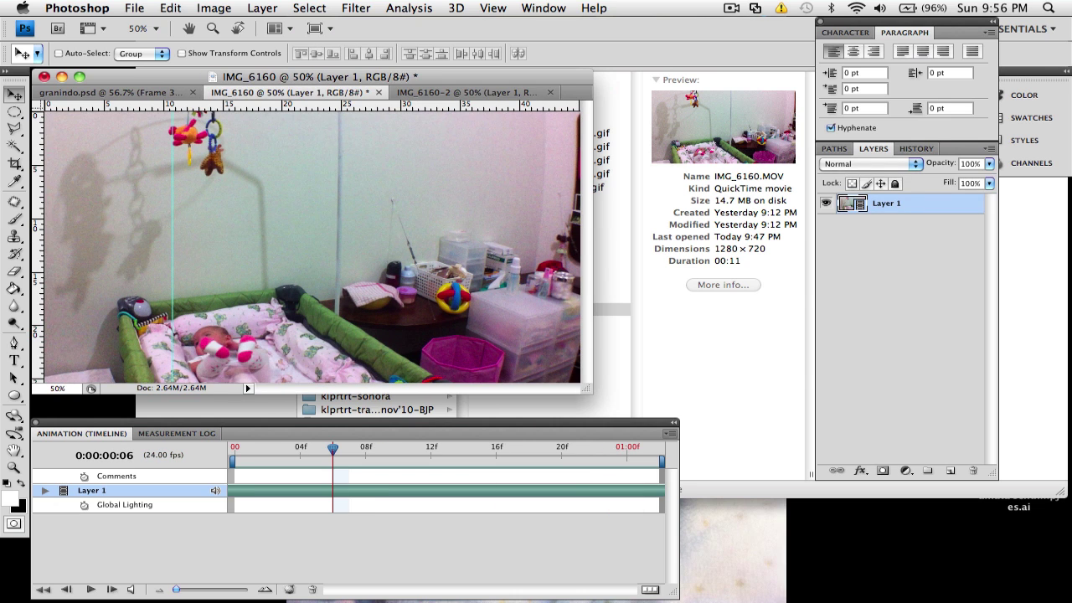
{"action": "left_click", "coordinate": [670, 434]}
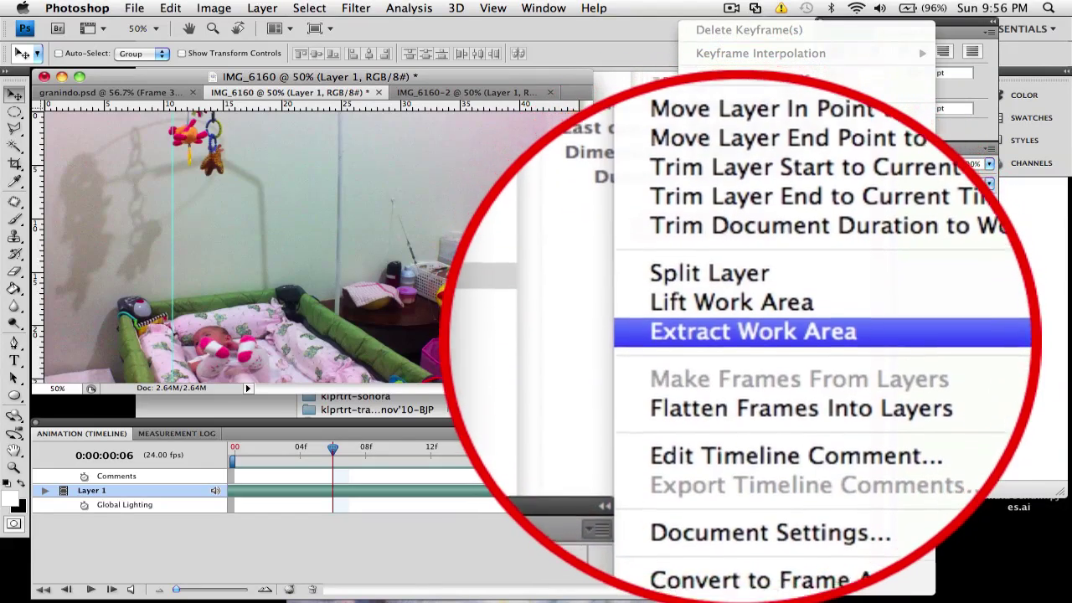
{"action": "left_click", "coordinate": [798, 322]}
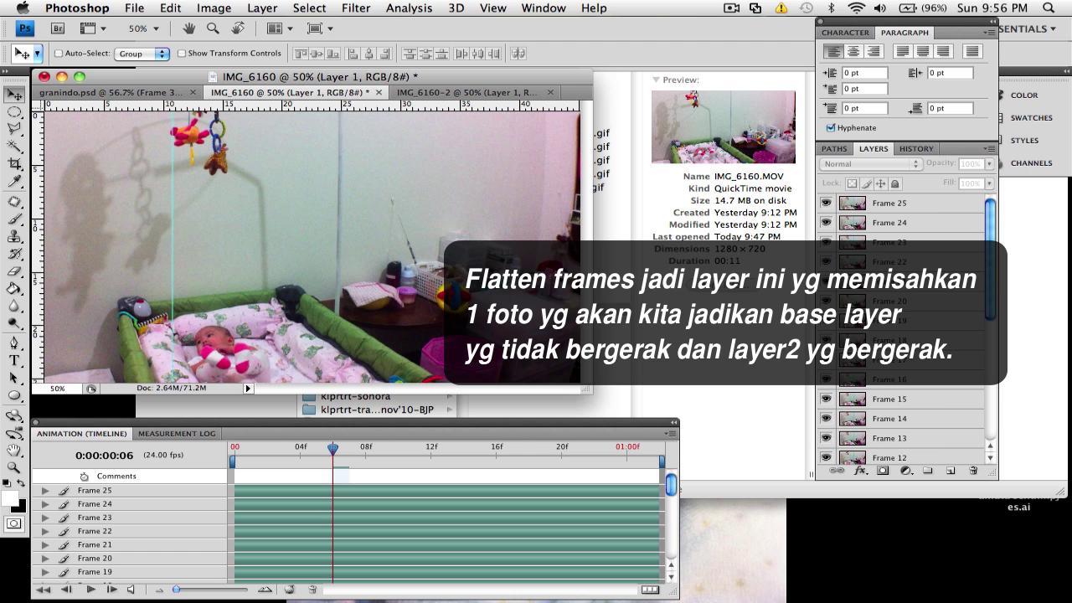
{"action": "left_click_drag", "start_coordinate": [991, 260], "coordinate": [990, 378]}
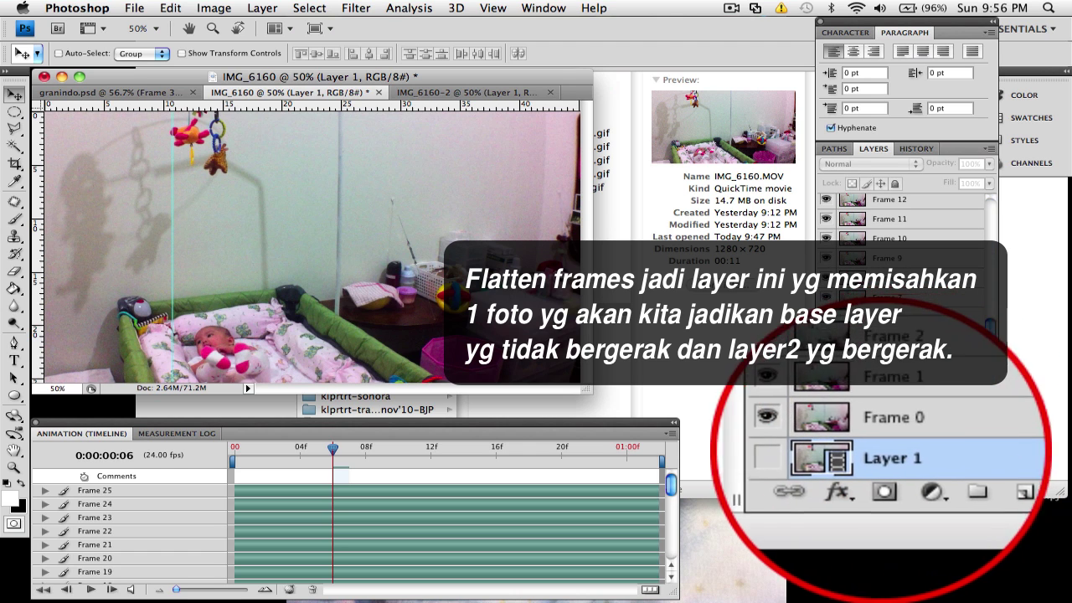
{"action": "left_click", "coordinate": [973, 471]}
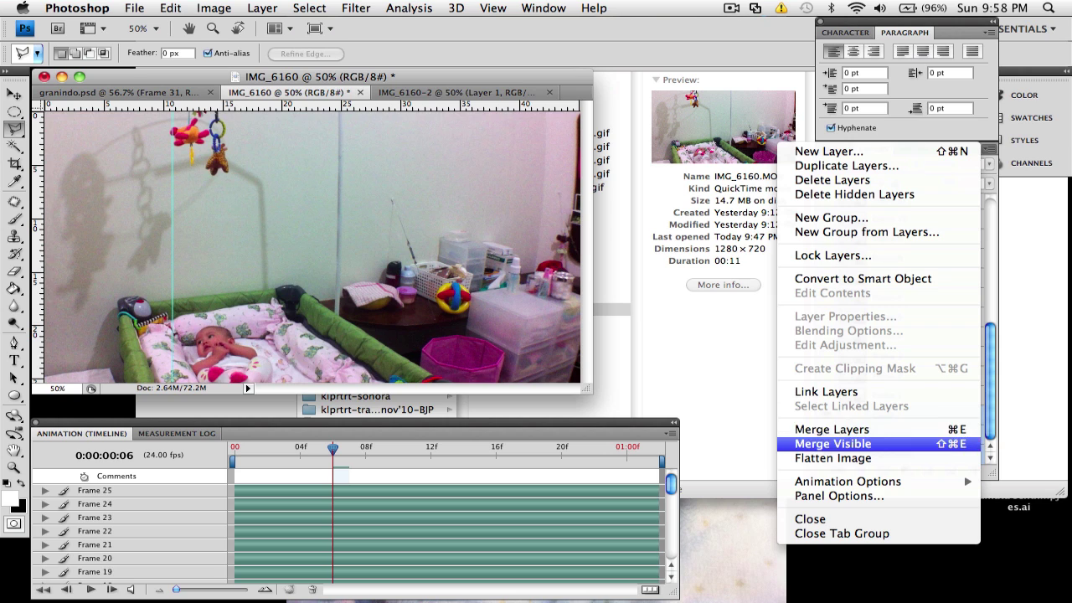
Merge the selected layers at the bottom of the stack into one static layer and rename it as base layer
{"action": "left_click", "coordinate": [832, 429]}
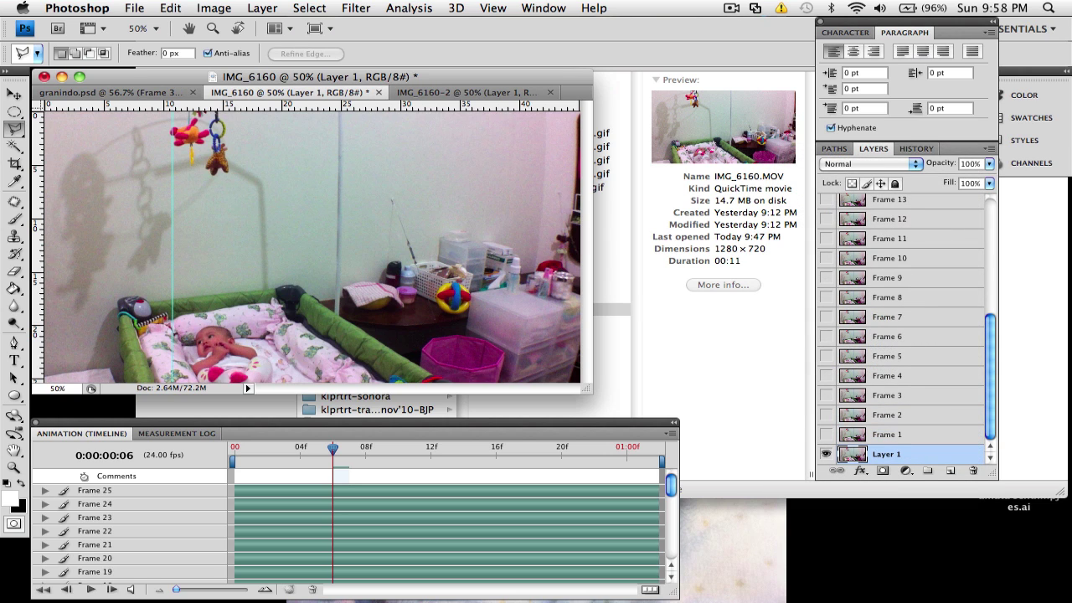
{"action": "double_click", "coordinate": [886, 454]}
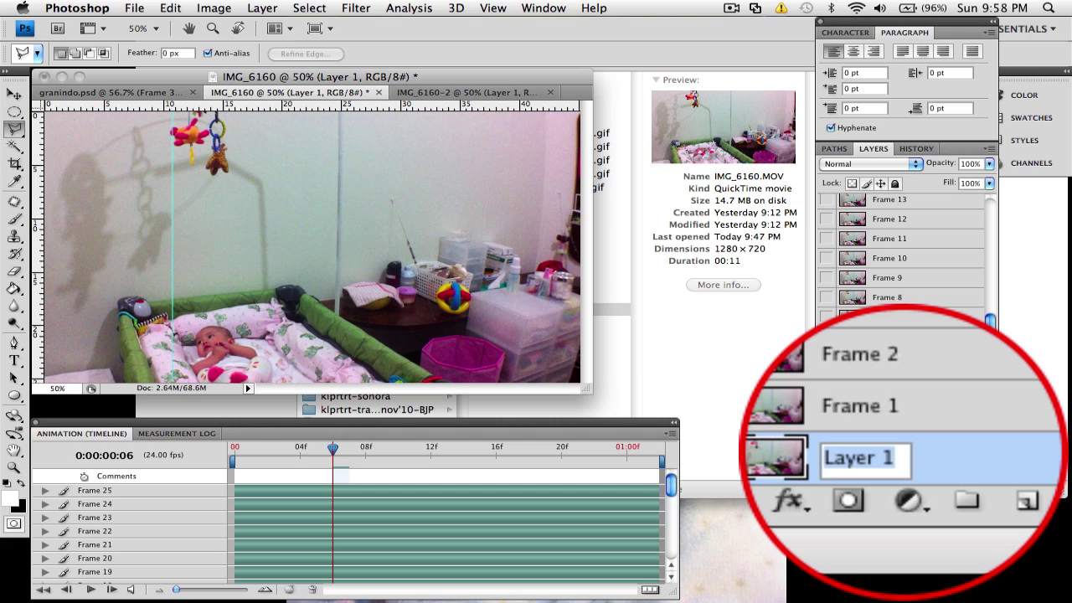
{"action": "type", "text": "based"}
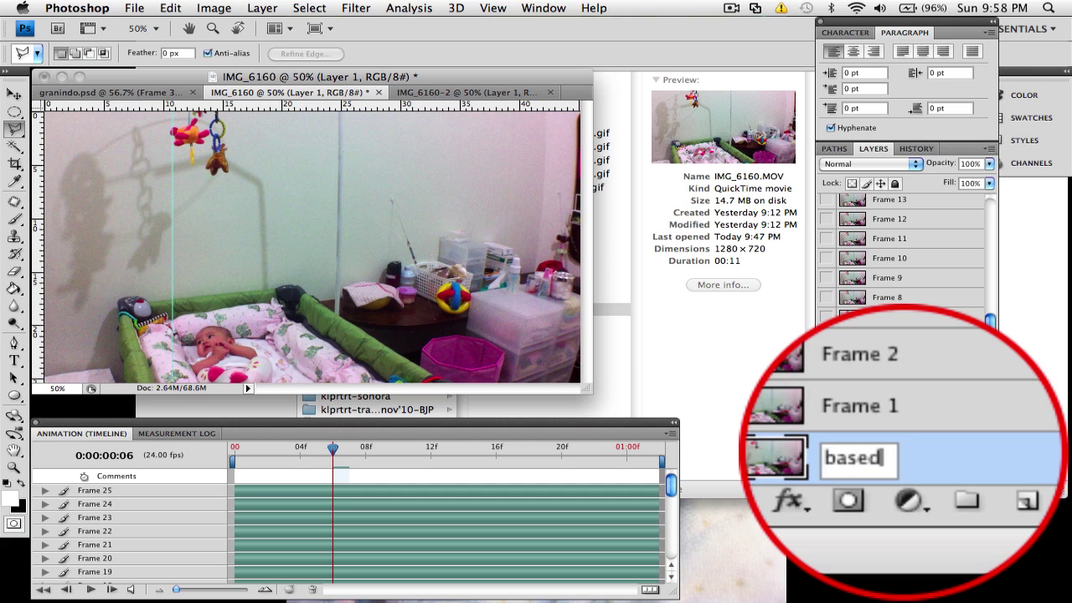
{"action": "key", "text": "BackSpace"}
{"action": "type", "text": "layer"}
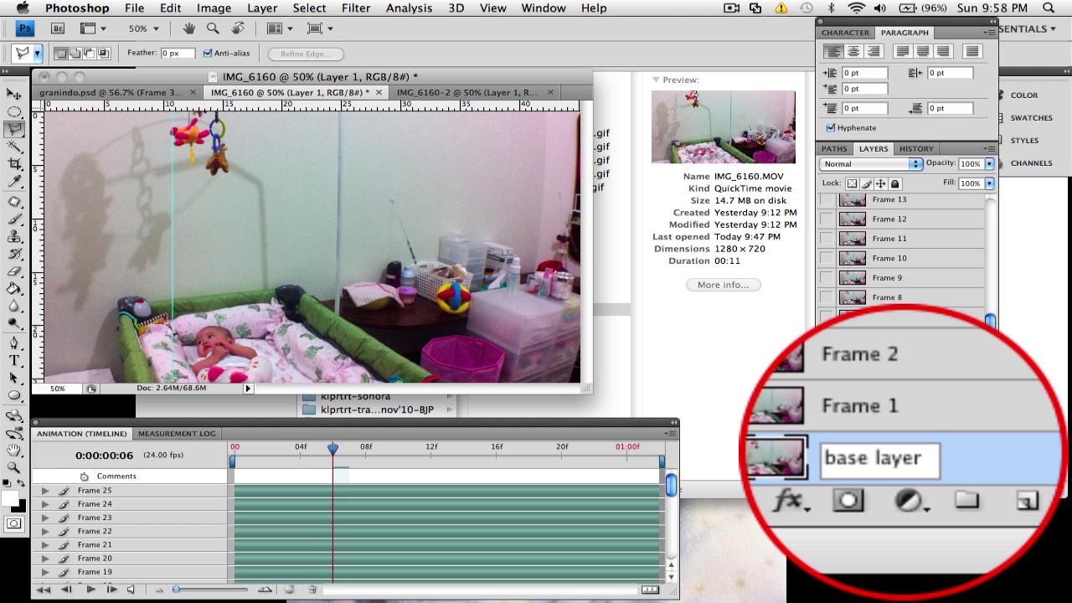
{"action": "key", "text": "Return"}
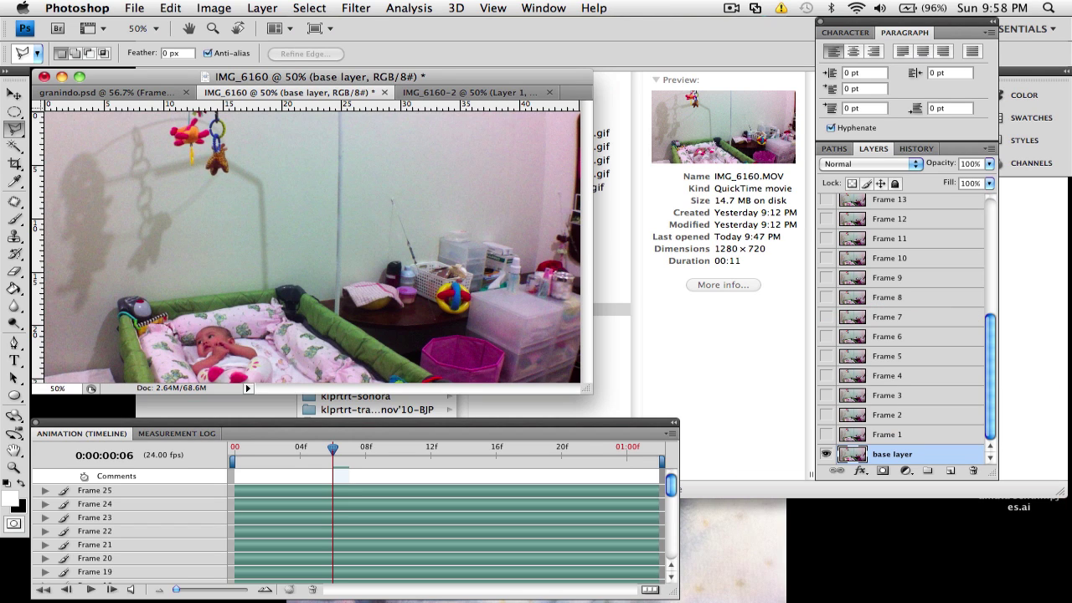
Show all hidden frame layers and trim the starts of Frame 1 to Frame 6 in one-frame increments, from 0:00:00:01 to 0:00:00:06
{"action": "left_click_drag", "start_coordinate": [827, 435], "coordinate": [826, 193]}
{"action": "scroll", "coordinate": [348, 526], "scroll_direction": "down", "scroll_amount": 10}
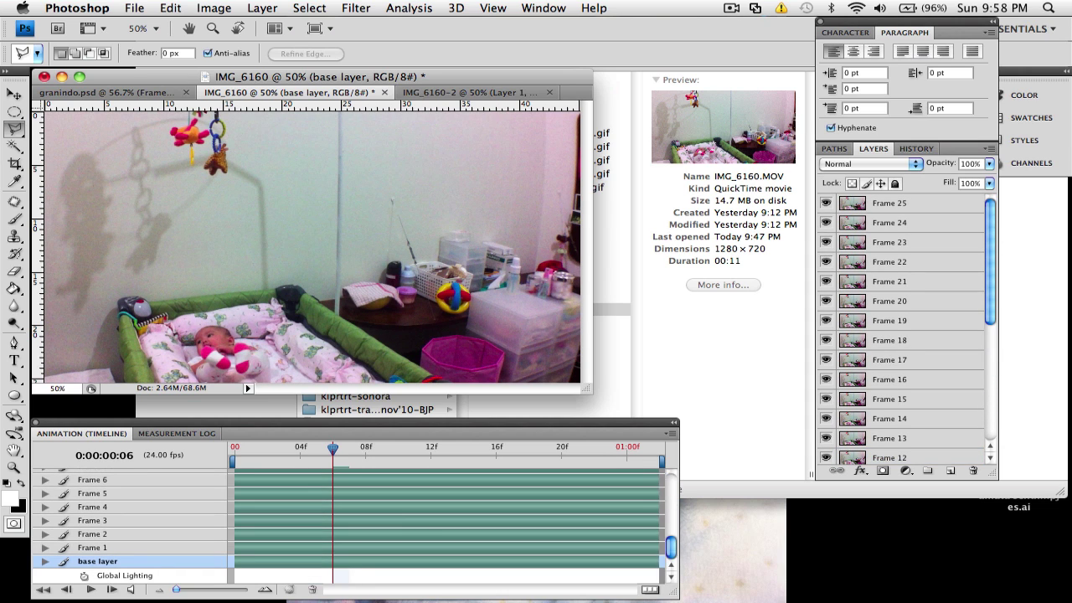
{"action": "left_click_drag", "start_coordinate": [236, 548], "coordinate": [266, 521]}
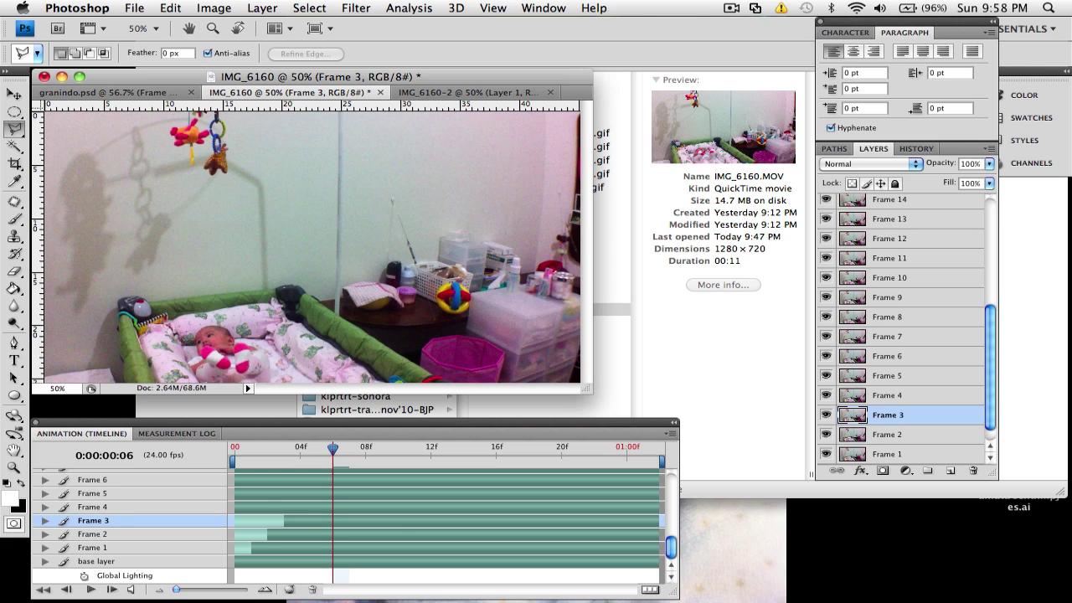
{"action": "left_click_drag", "start_coordinate": [236, 508], "coordinate": [300, 508]}
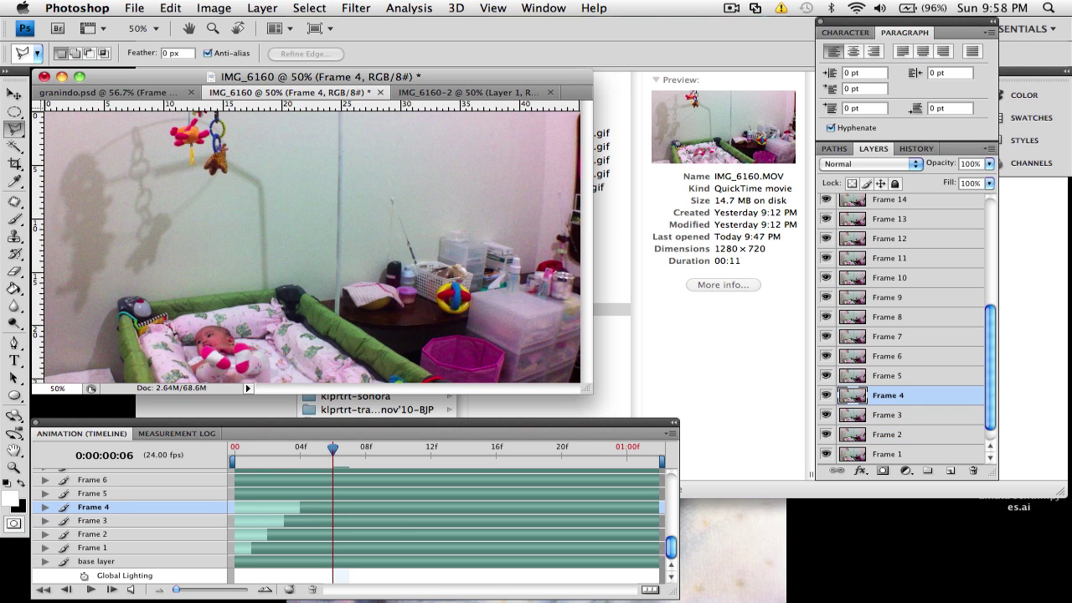
{"action": "left_click_drag", "start_coordinate": [235, 494], "coordinate": [316, 494]}
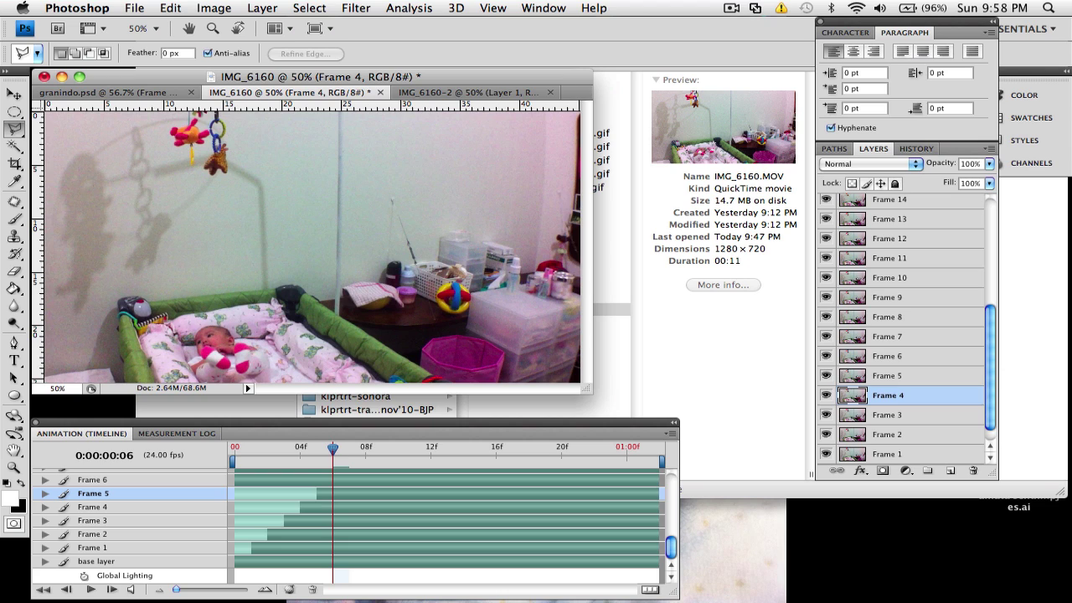
{"action": "left_click_drag", "start_coordinate": [236, 480], "coordinate": [333, 481]}
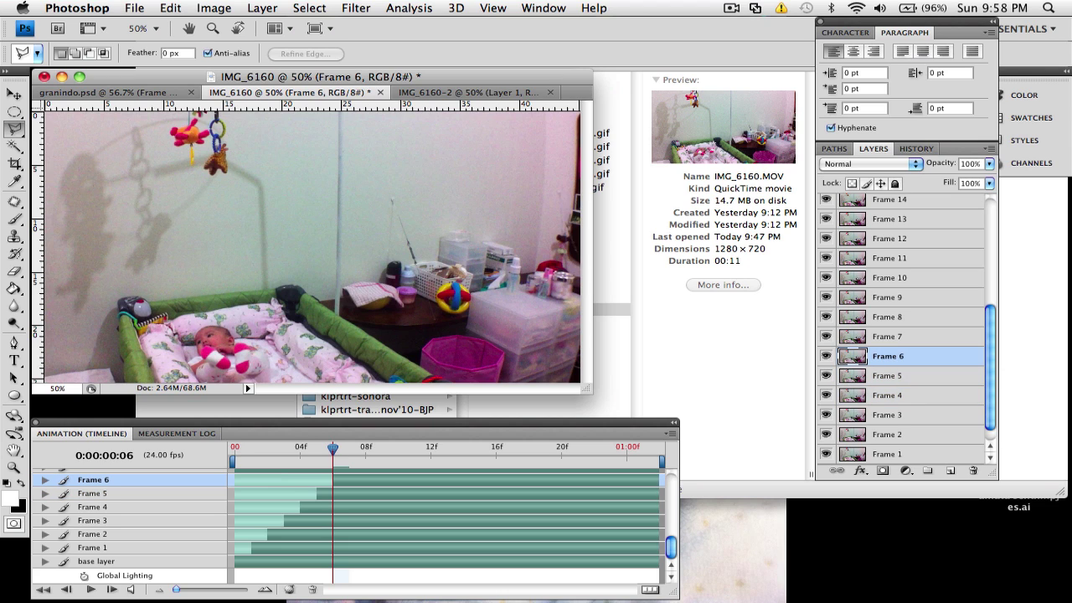
Trim the starts of Frame 7 to Frame 13 in one-frame increments, from 0:00:00:07 to 0:00:00:13
{"action": "scroll", "coordinate": [348, 523], "scroll_direction": "up", "scroll_amount": 3}
{"action": "left_click_drag", "start_coordinate": [236, 566], "coordinate": [349, 565]}
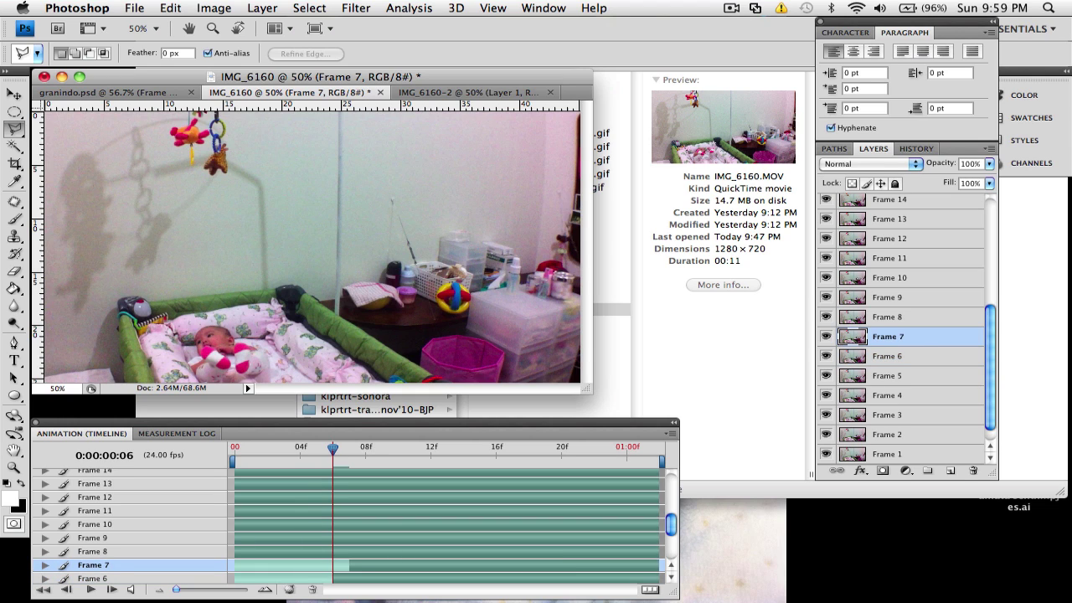
{"action": "left_click_drag", "start_coordinate": [235, 552], "coordinate": [349, 552]}
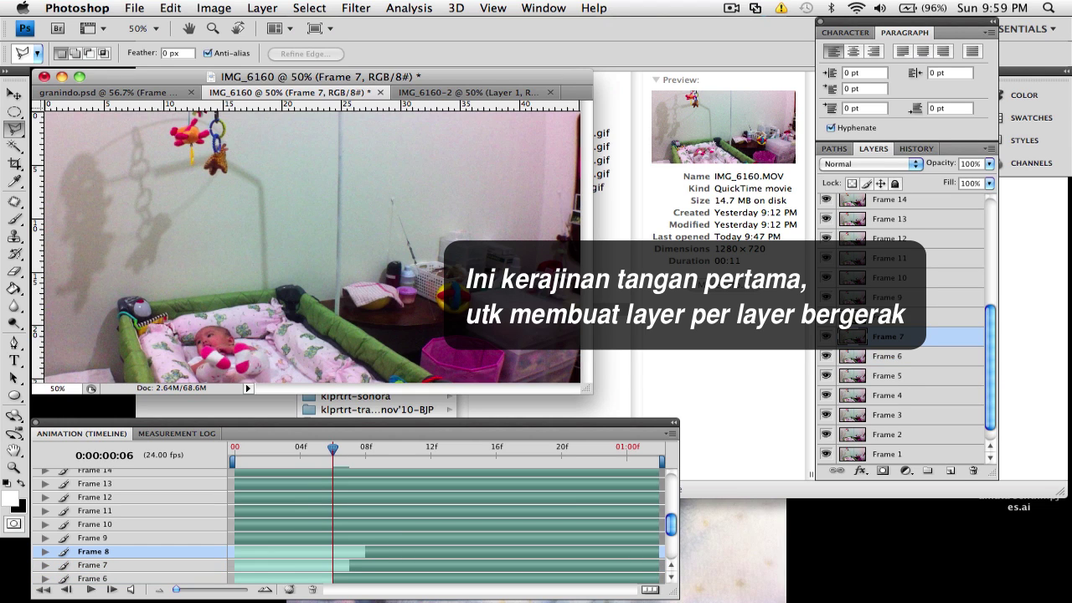
{"action": "left_click_drag", "start_coordinate": [235, 538], "coordinate": [382, 539]}
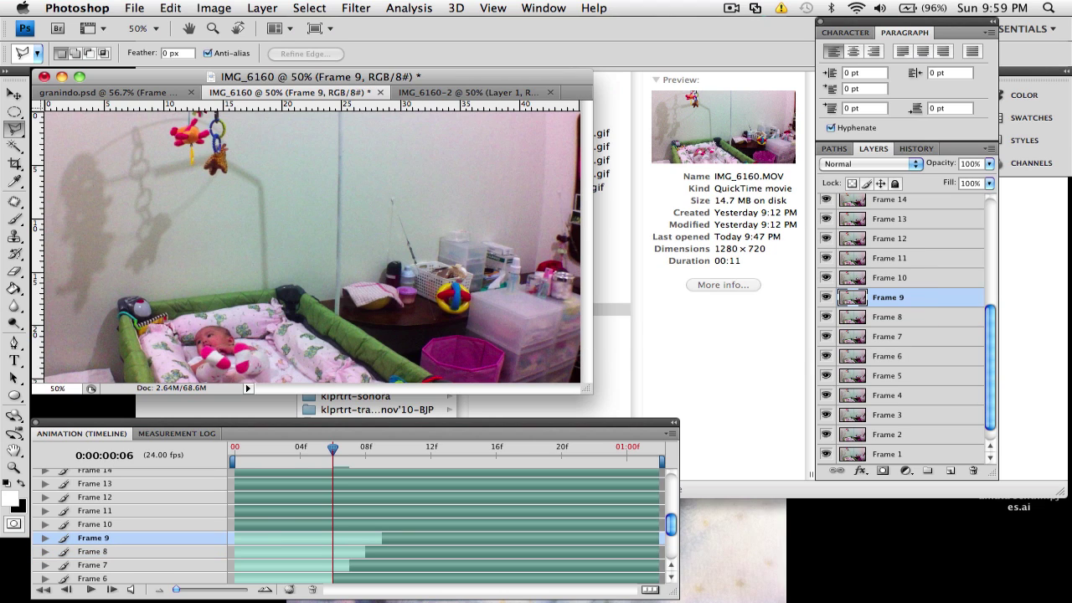
{"action": "left_click_drag", "start_coordinate": [235, 525], "coordinate": [284, 525]}
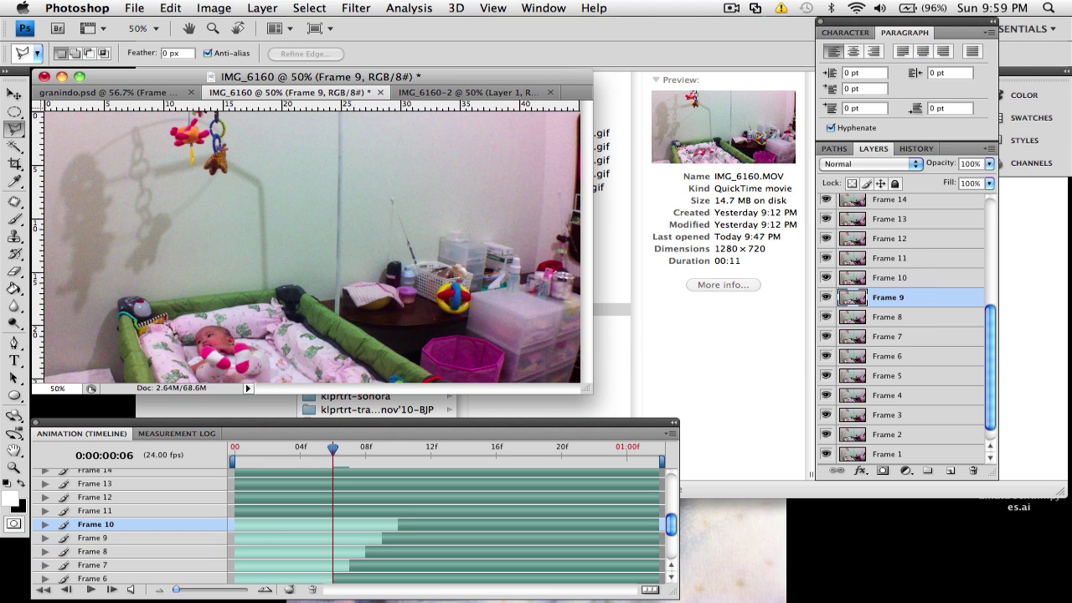
{"action": "left_click_drag", "start_coordinate": [236, 511], "coordinate": [414, 511]}
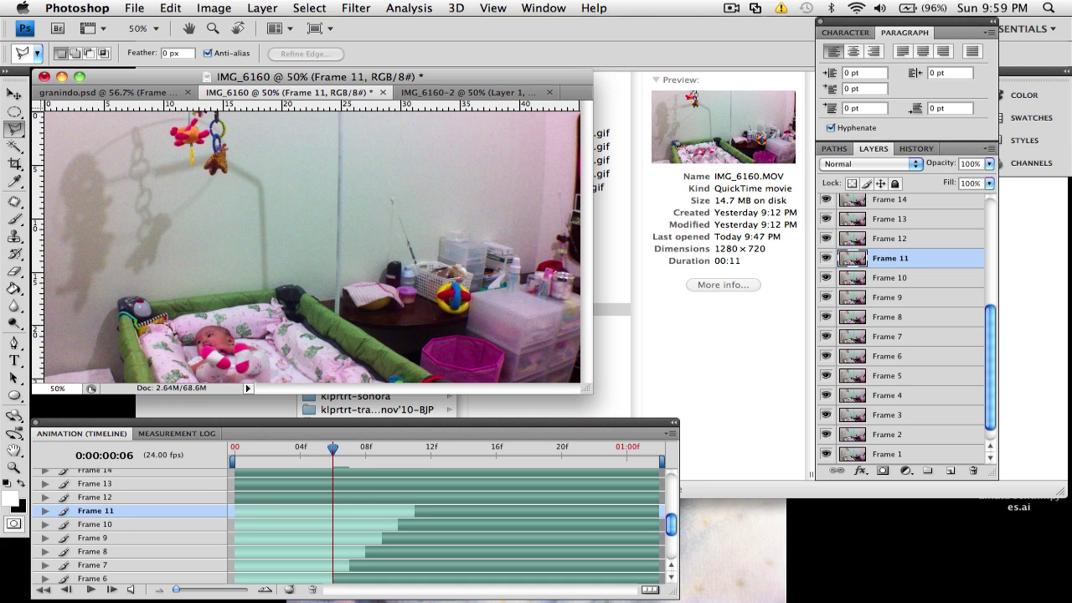
{"action": "left_click_drag", "start_coordinate": [235, 497], "coordinate": [430, 497]}
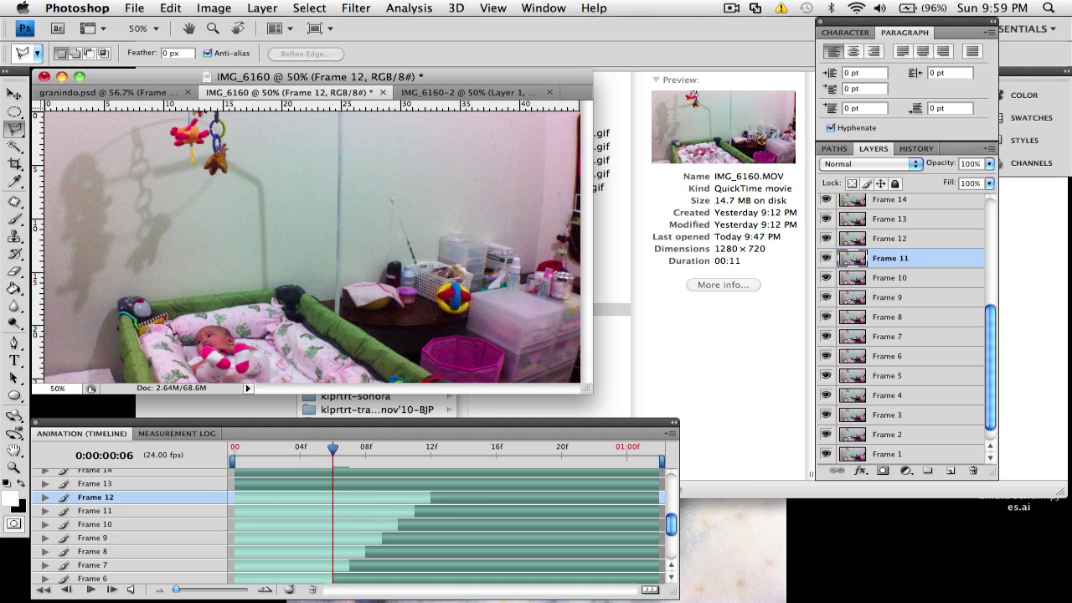
{"action": "left_click_drag", "start_coordinate": [236, 484], "coordinate": [447, 484]}
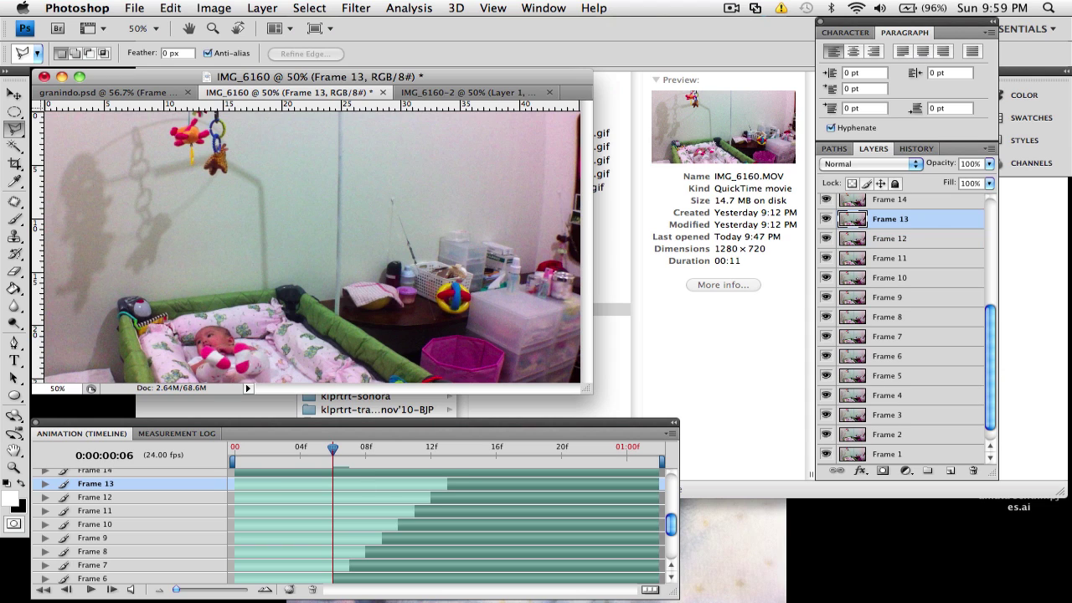
Trim the starts of Frame 14 to Frame 19 in one-frame increments, from 0:00:00:14 to 0:00:00:19
{"action": "scroll", "coordinate": [355, 526], "scroll_direction": "up", "scroll_amount": 3}
{"action": "left_click_drag", "start_coordinate": [236, 548], "coordinate": [463, 548]}
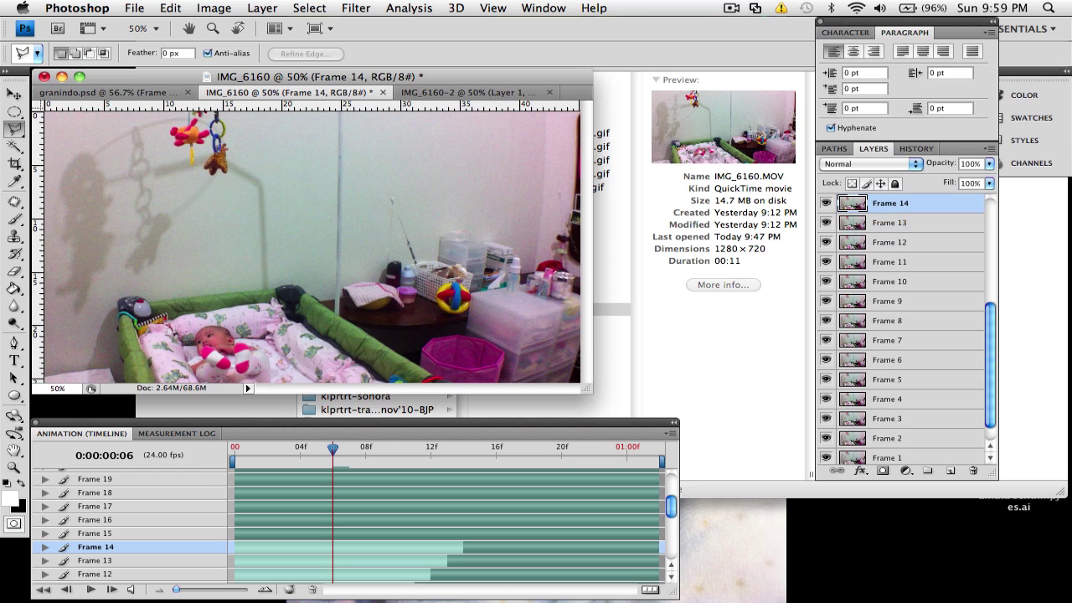
{"action": "left_click_drag", "start_coordinate": [235, 534], "coordinate": [480, 534]}
{"action": "left_click_drag", "start_coordinate": [235, 520], "coordinate": [496, 520]}
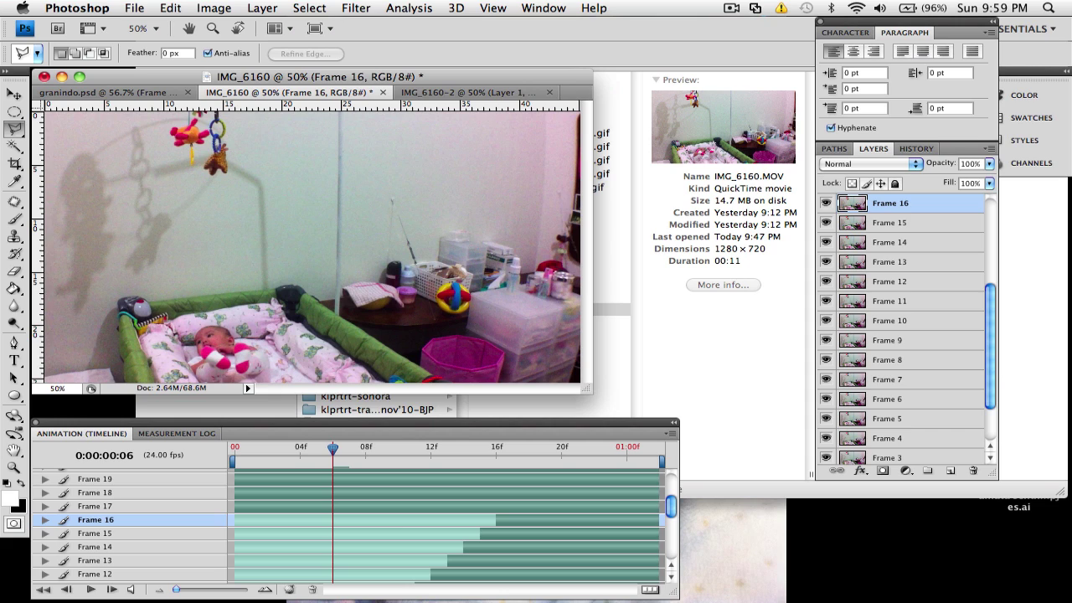
{"action": "left_click_drag", "start_coordinate": [236, 507], "coordinate": [512, 507]}
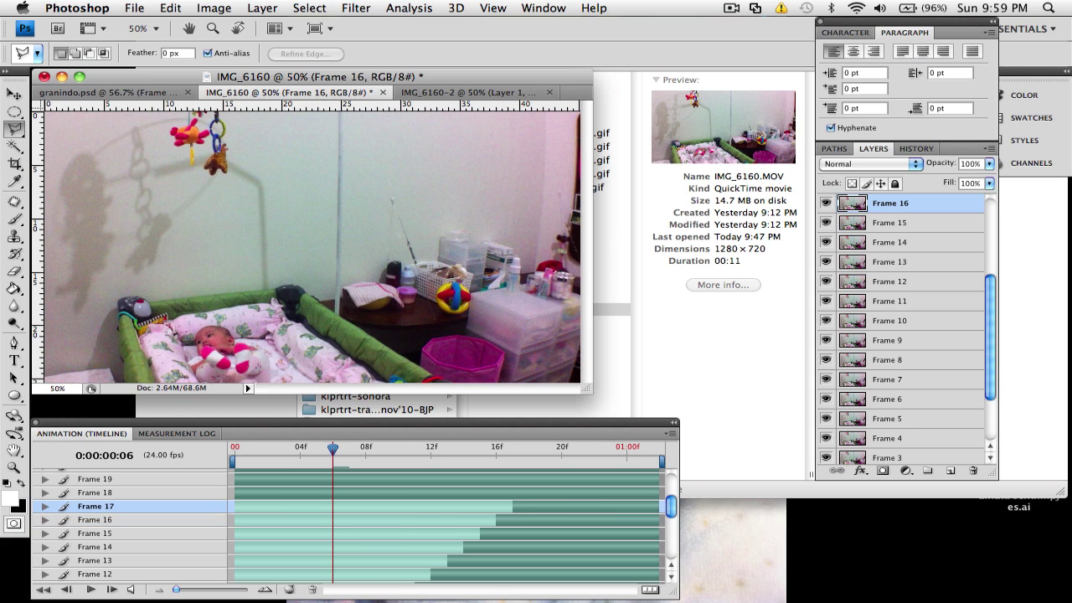
{"action": "left_click", "coordinate": [95, 493]}
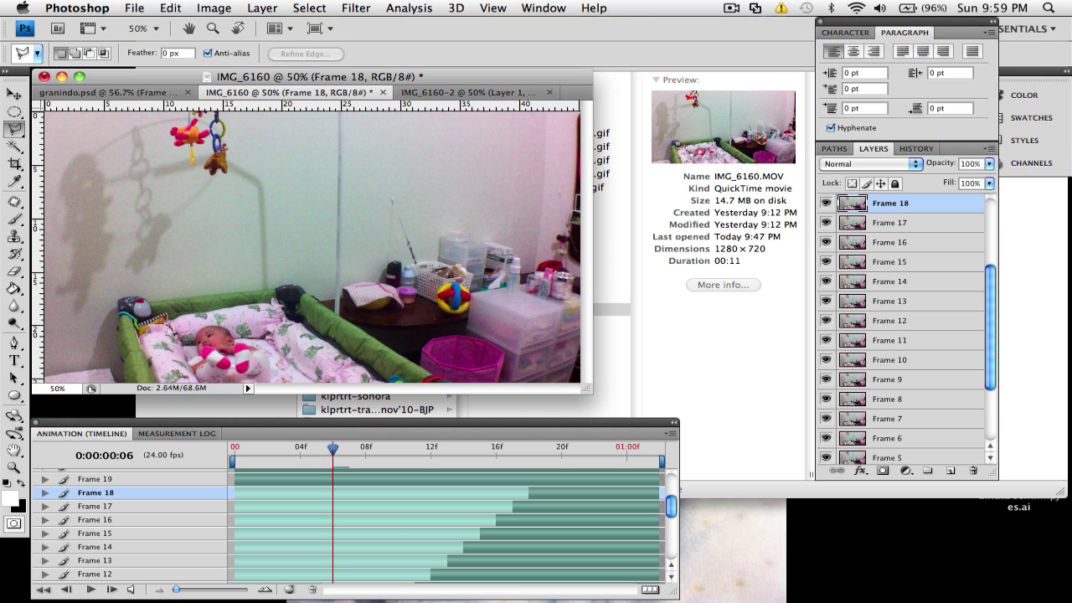
{"action": "left_click_drag", "start_coordinate": [236, 479], "coordinate": [545, 479]}
Trim the starts of Frame 20 to Frame 24 in one-frame increments, from 0:00:00:20 to 0:00:01:00
{"action": "scroll", "coordinate": [355, 525], "scroll_direction": "up", "scroll_amount": 5}
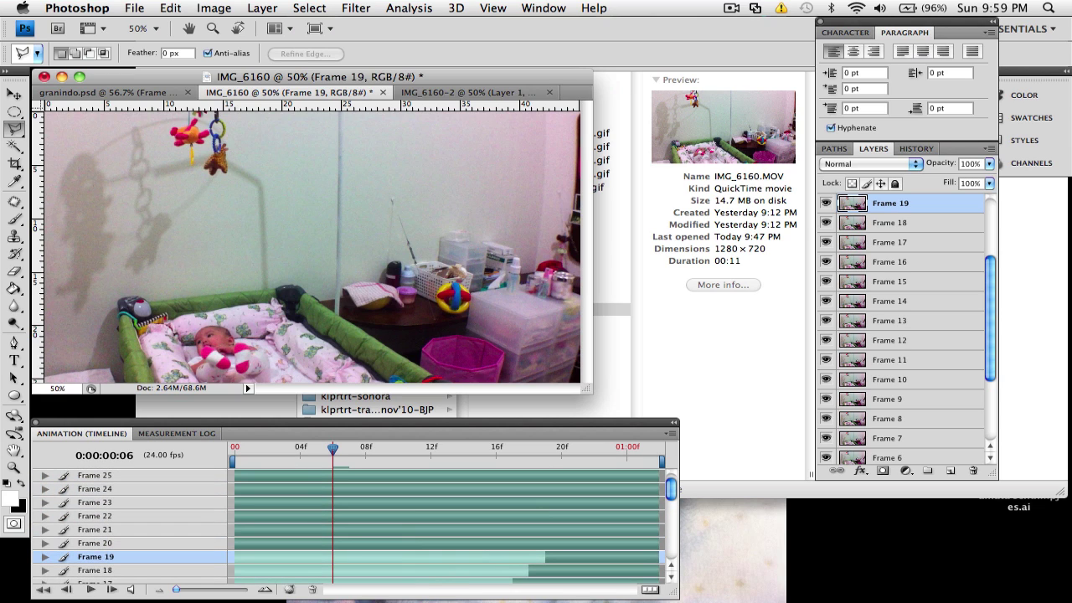
{"action": "left_click_drag", "start_coordinate": [235, 543], "coordinate": [561, 544]}
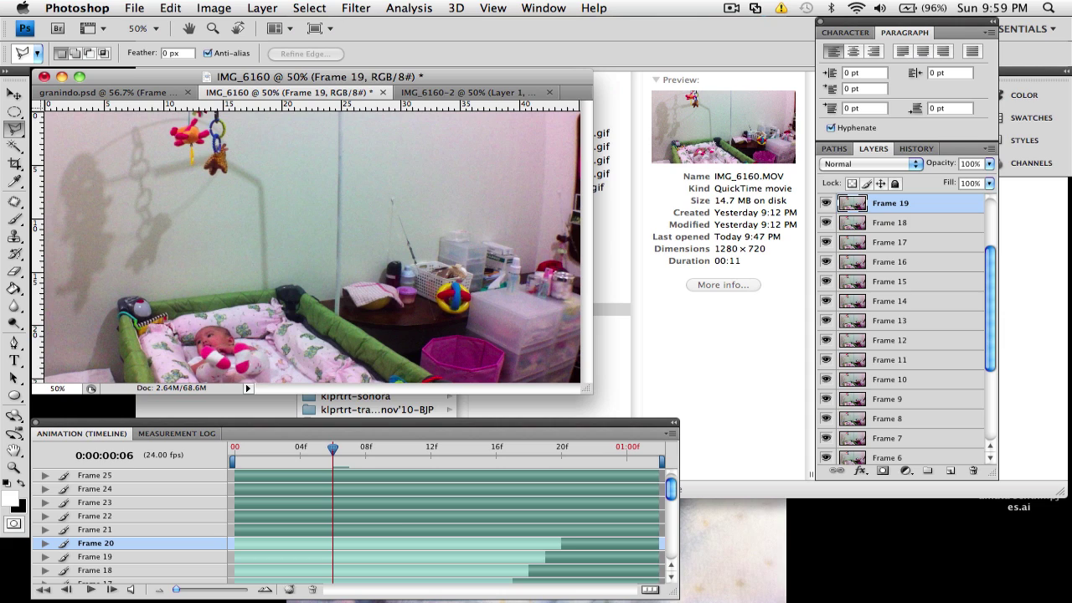
{"action": "left_click_drag", "start_coordinate": [235, 530], "coordinate": [578, 530]}
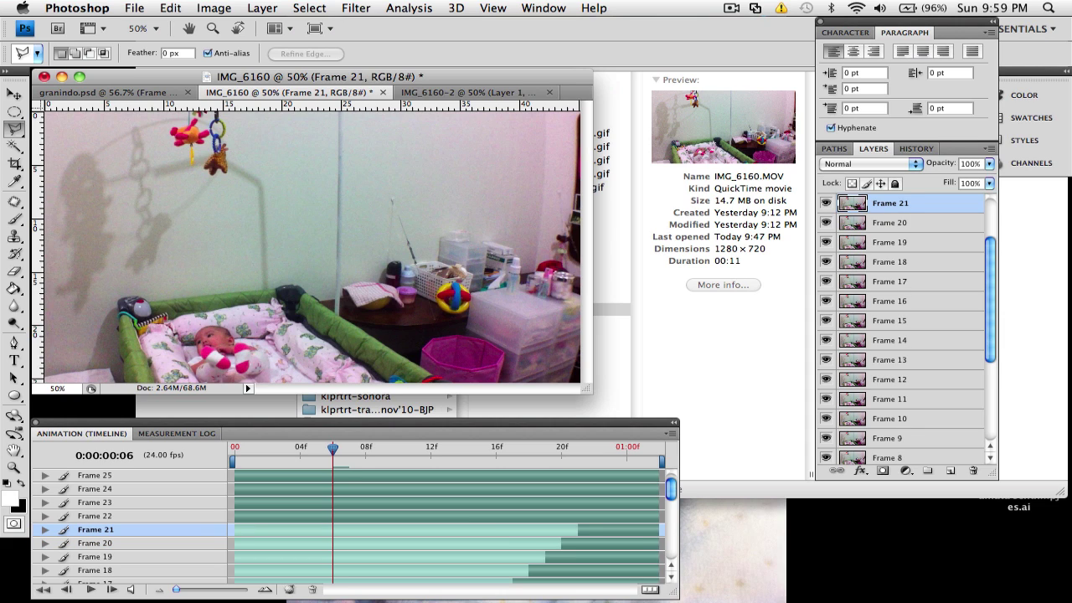
{"action": "left_click_drag", "start_coordinate": [236, 517], "coordinate": [594, 517]}
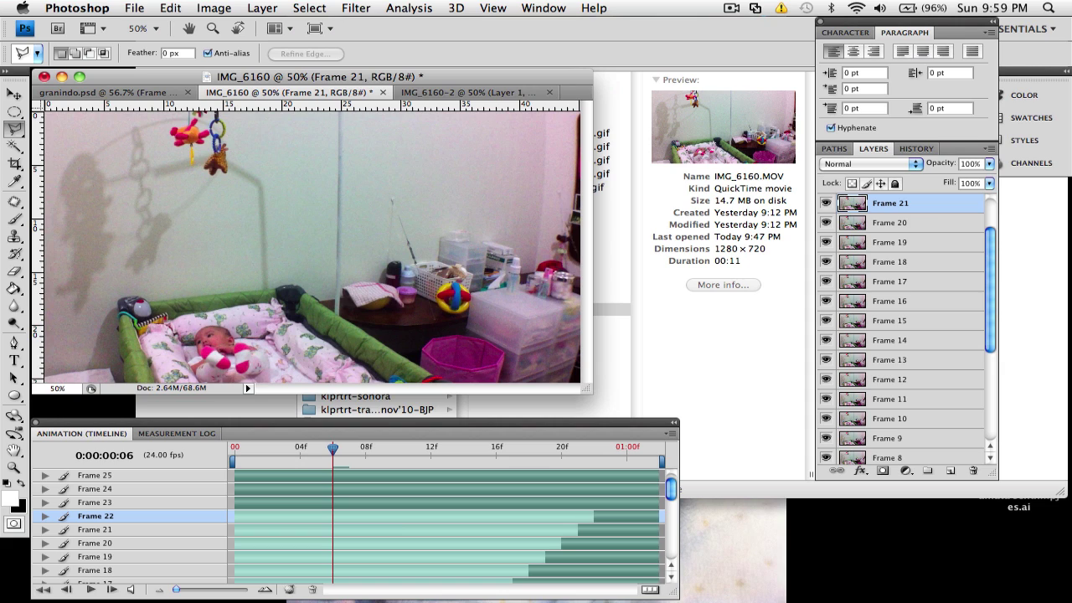
{"action": "left_click_drag", "start_coordinate": [235, 503], "coordinate": [611, 503]}
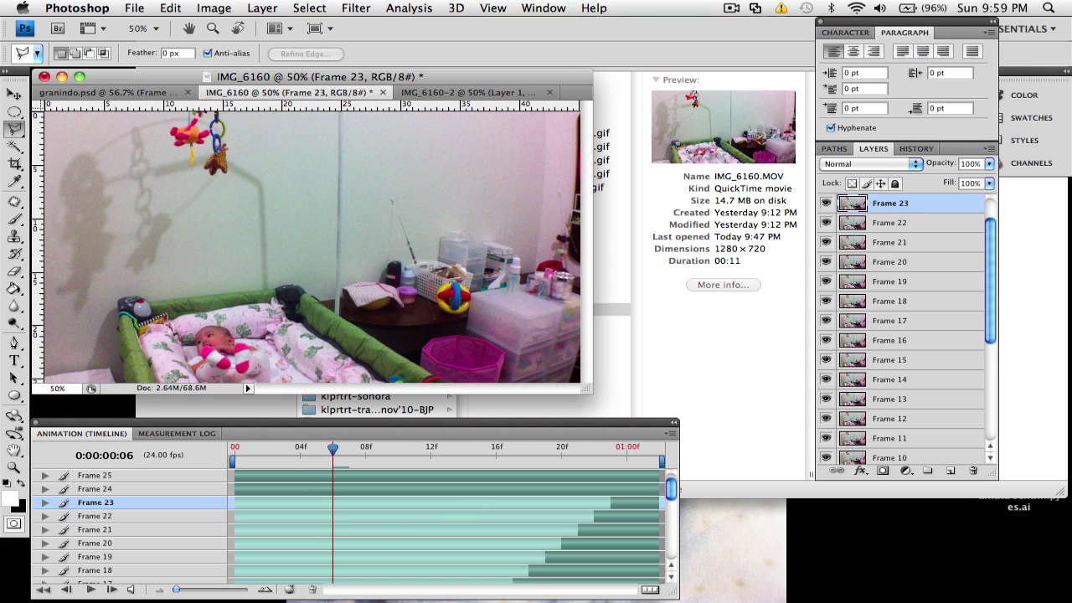
{"action": "left_click_drag", "start_coordinate": [235, 489], "coordinate": [611, 489]}
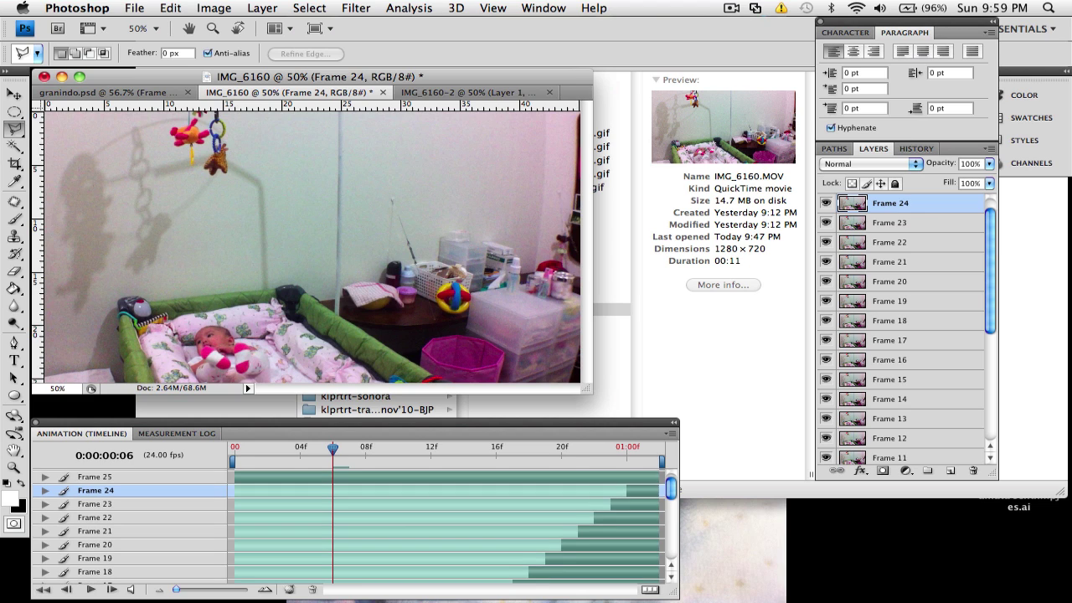
Trim the start of Frame 25 to 0:00:01:01 and outline the hanging toys and their wall shadows with a polygonal selection
{"action": "left_click_drag", "start_coordinate": [235, 491], "coordinate": [643, 491]}
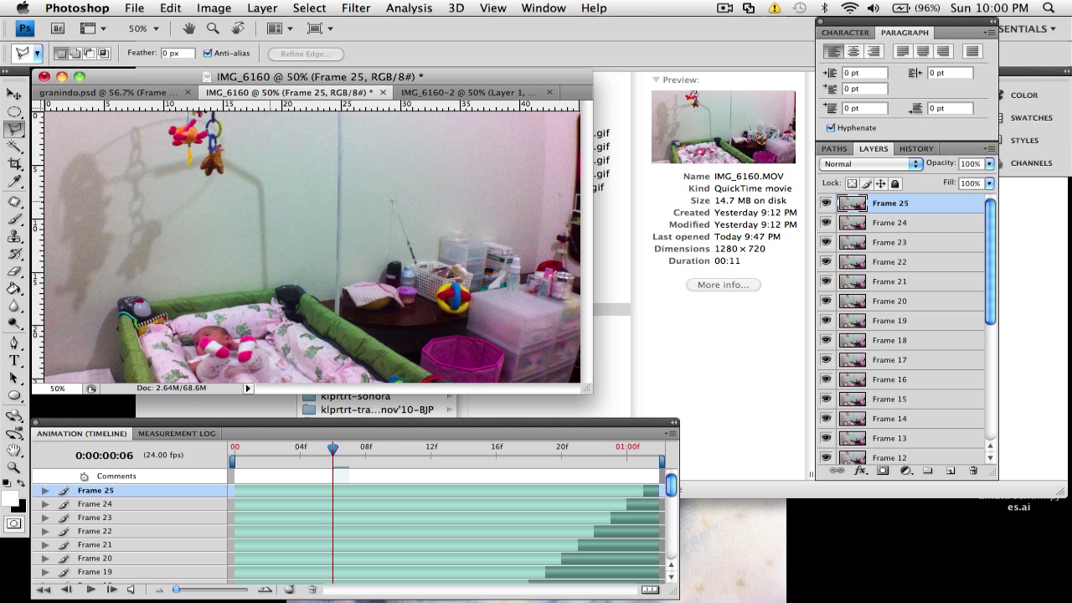
{"action": "mouse_move", "coordinate": [247, 124]}
{"action": "left_mouse_down"}
{"action": "mouse_move", "coordinate": [221, 224]}
{"action": "mouse_move", "coordinate": [170, 279]}
{"action": "mouse_move", "coordinate": [107, 291]}
{"action": "mouse_move", "coordinate": [79, 330]}
{"action": "mouse_move", "coordinate": [44, 332]}
{"action": "left_mouse_up"}
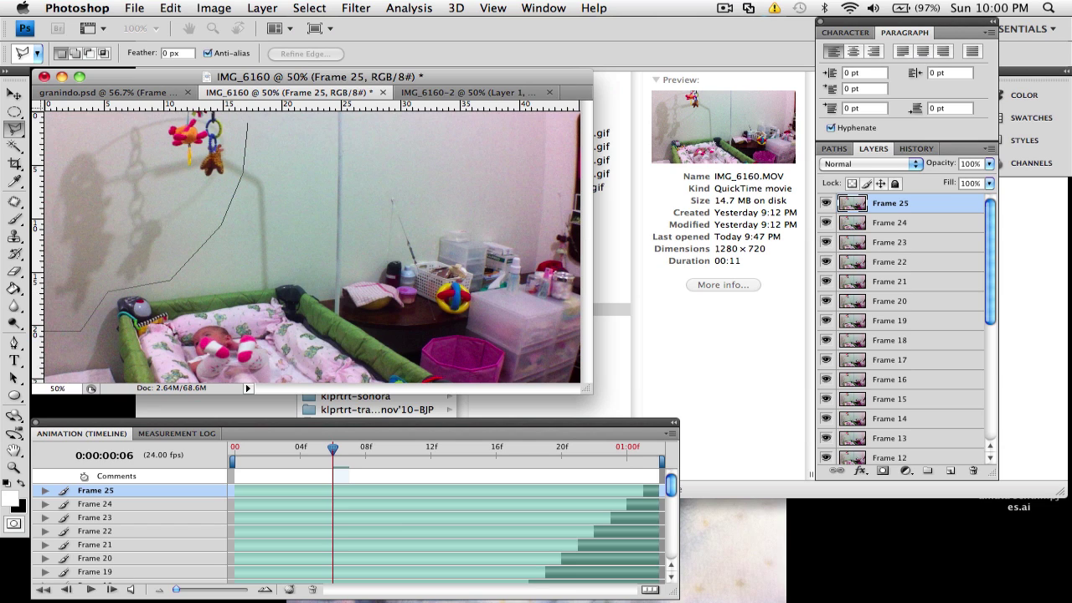
{"action": "left_click_drag", "start_coordinate": [43, 331], "coordinate": [43, 331]}
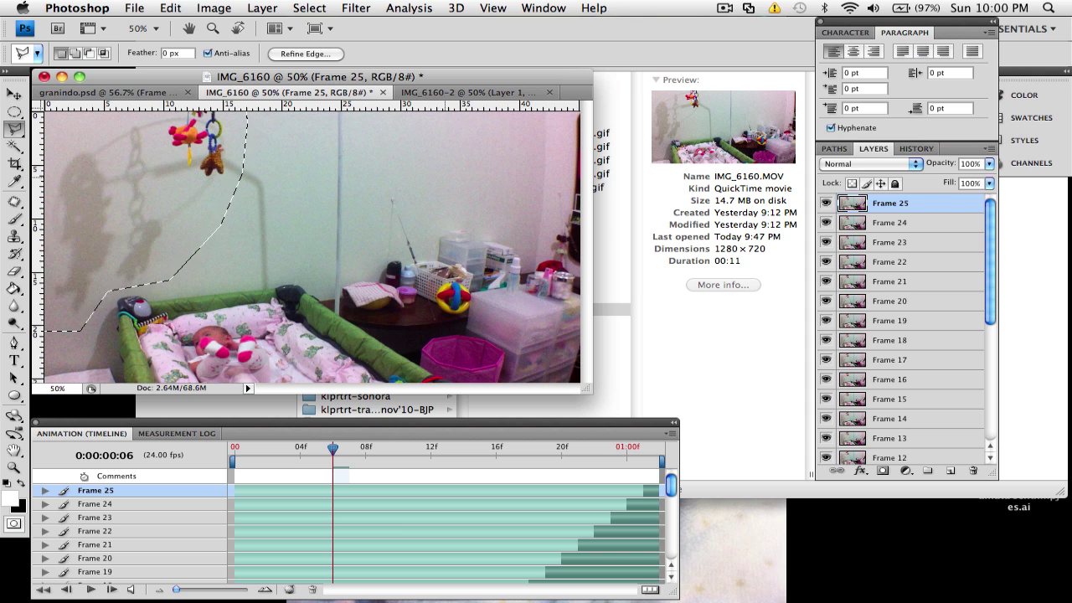
Refine the selection edge with a 30.2 px radius and 2.9 px feather, and invert the selection
{"action": "left_click", "coordinate": [262, 8]}
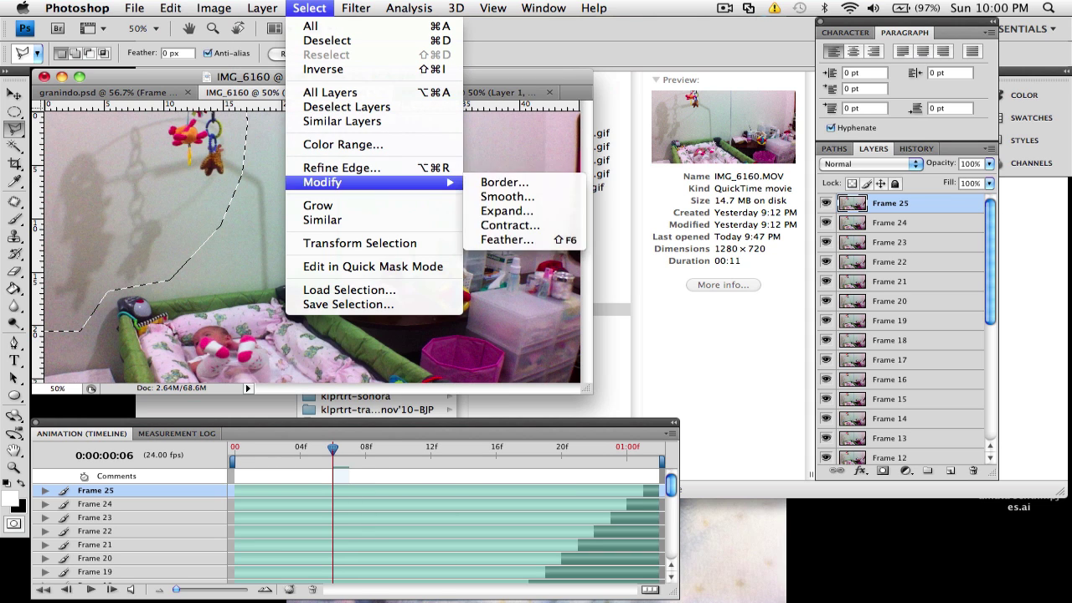
{"action": "key", "text": "Escape"}
{"action": "left_click", "coordinate": [309, 7]}
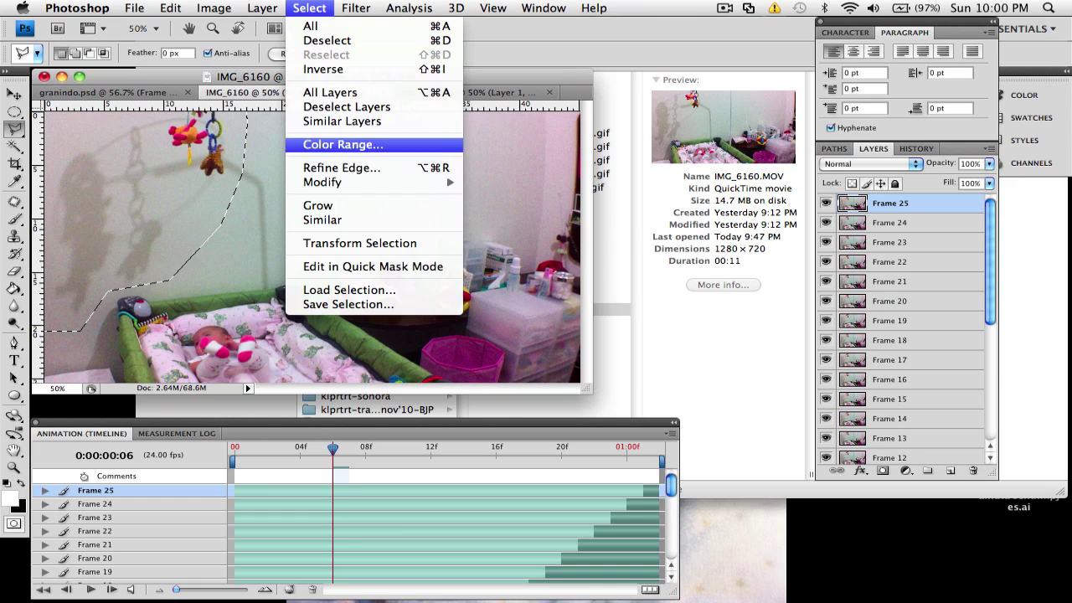
{"action": "left_click", "coordinate": [343, 169]}
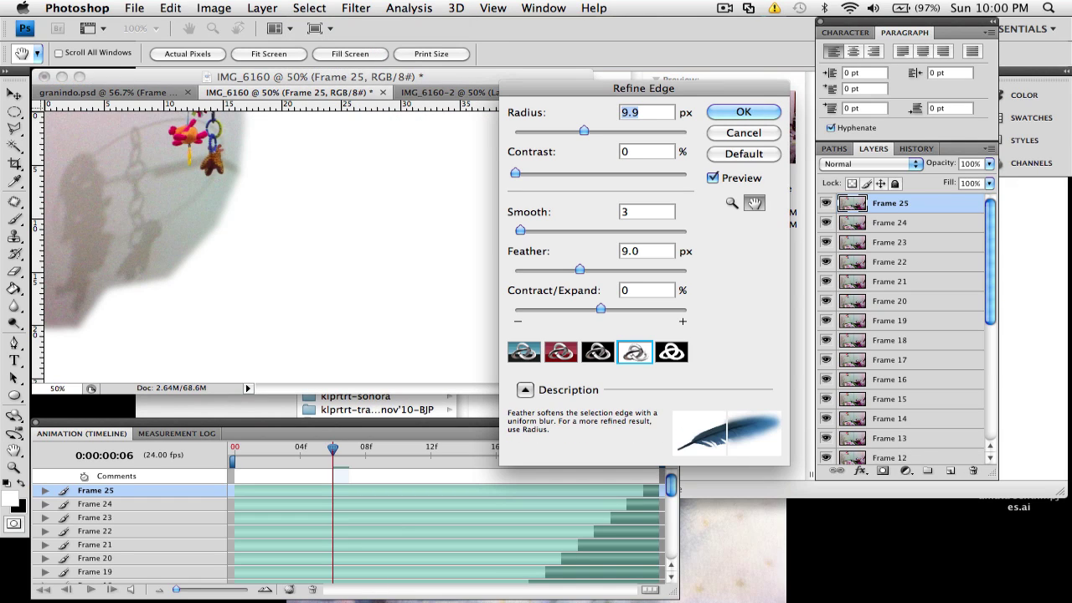
{"action": "left_click_drag", "start_coordinate": [584, 131], "coordinate": [610, 131]}
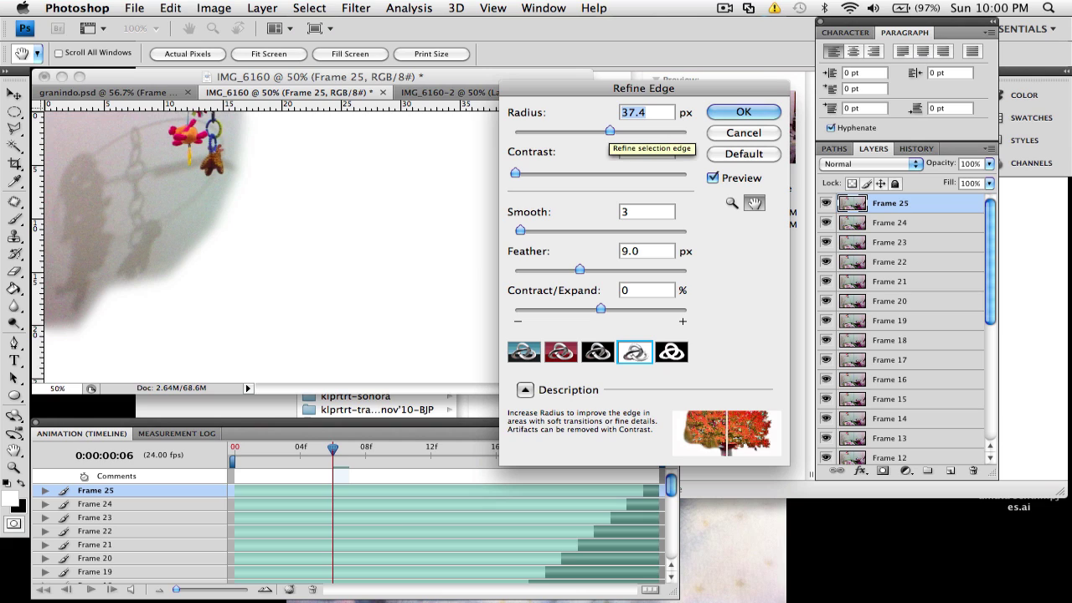
{"action": "left_click_drag", "start_coordinate": [610, 131], "coordinate": [603, 130]}
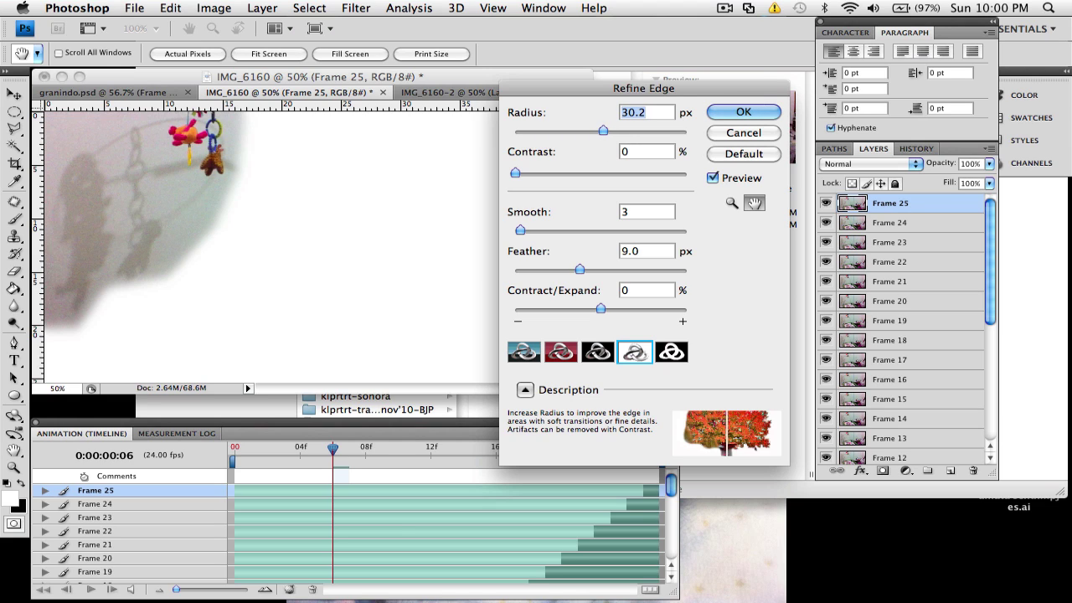
{"action": "left_click_drag", "start_coordinate": [580, 269], "coordinate": [542, 269]}
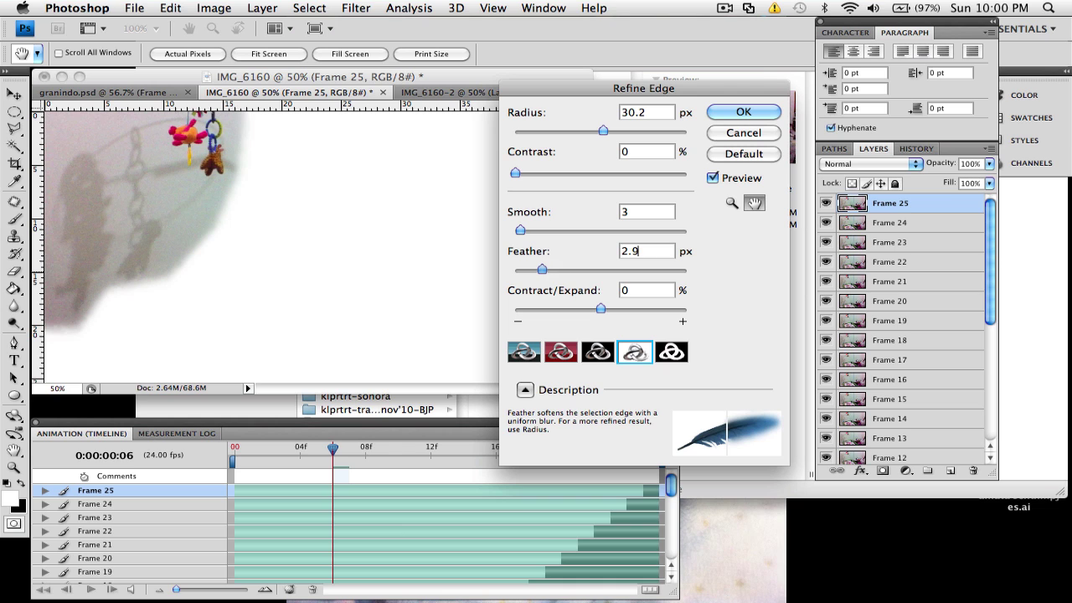
{"action": "left_click", "coordinate": [719, 113]}
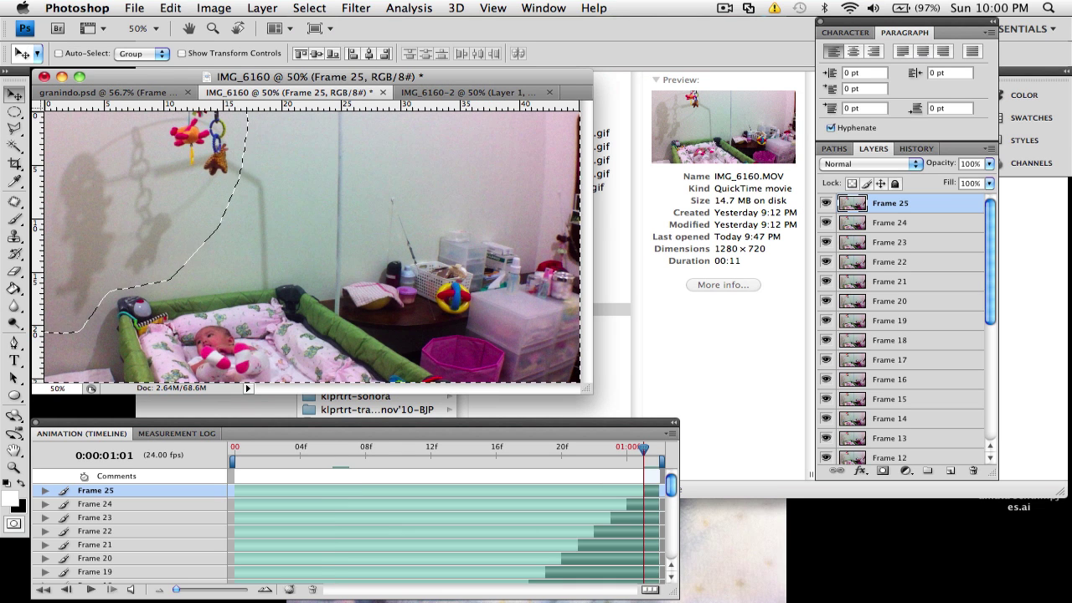
Delete the selected area outside the hanging toys and shadows from Frame 25 down to Frame 21
{"action": "key", "text": "Delete"}
{"action": "left_click", "coordinate": [95, 504]}
{"action": "key", "text": "Delete"}
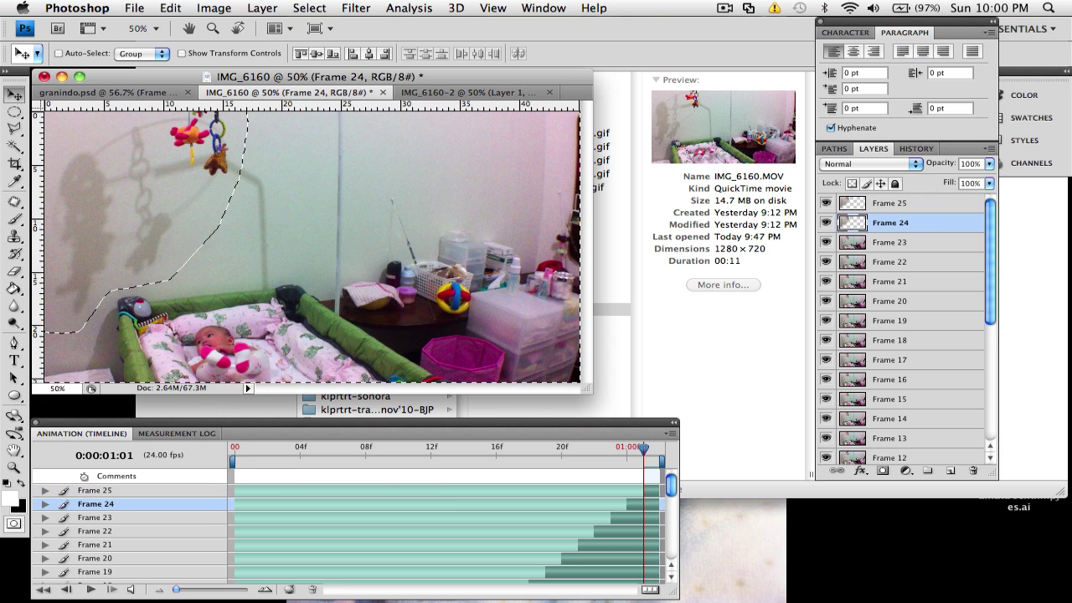
{"action": "key", "text": "alt+bracketleft"}
{"action": "key", "text": "Delete"}
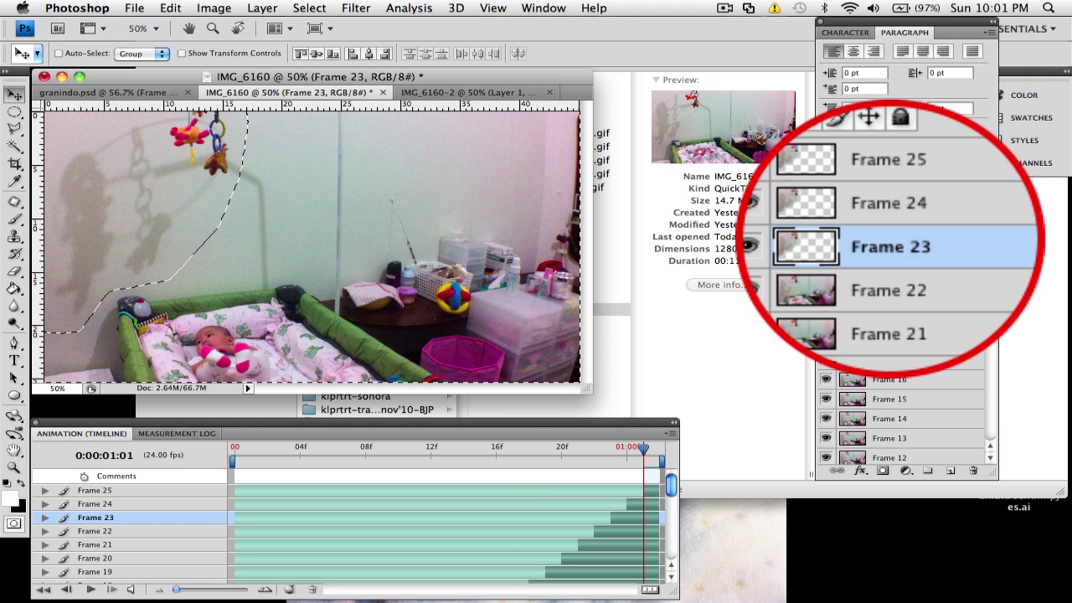
{"action": "key", "text": "alt+bracketleft"}
{"action": "key", "text": "Delete"}
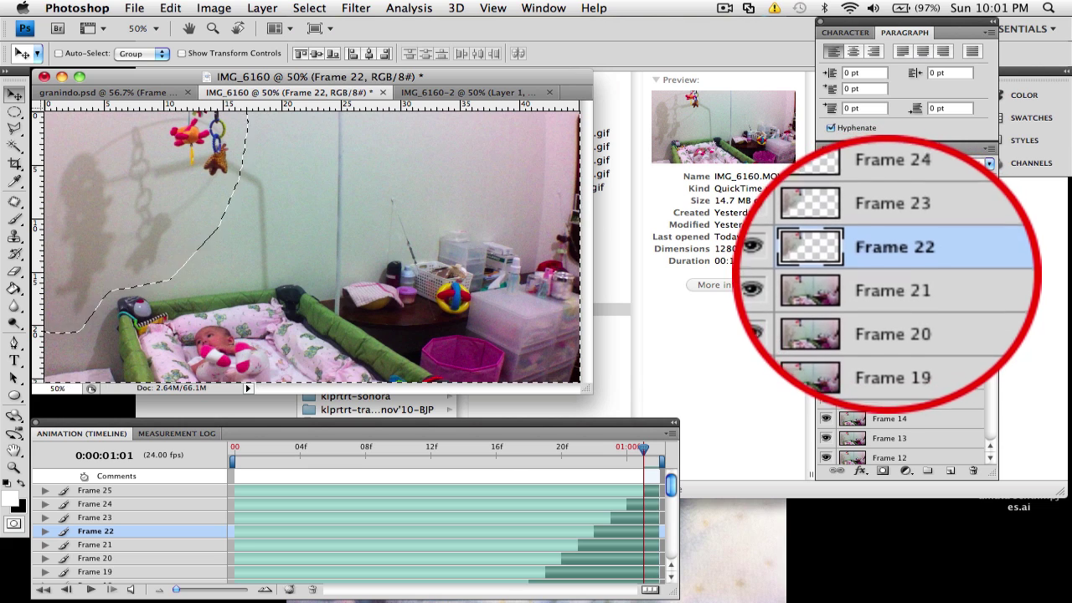
{"action": "key", "text": "alt+bracketleft"}
{"action": "key", "text": "Delete"}
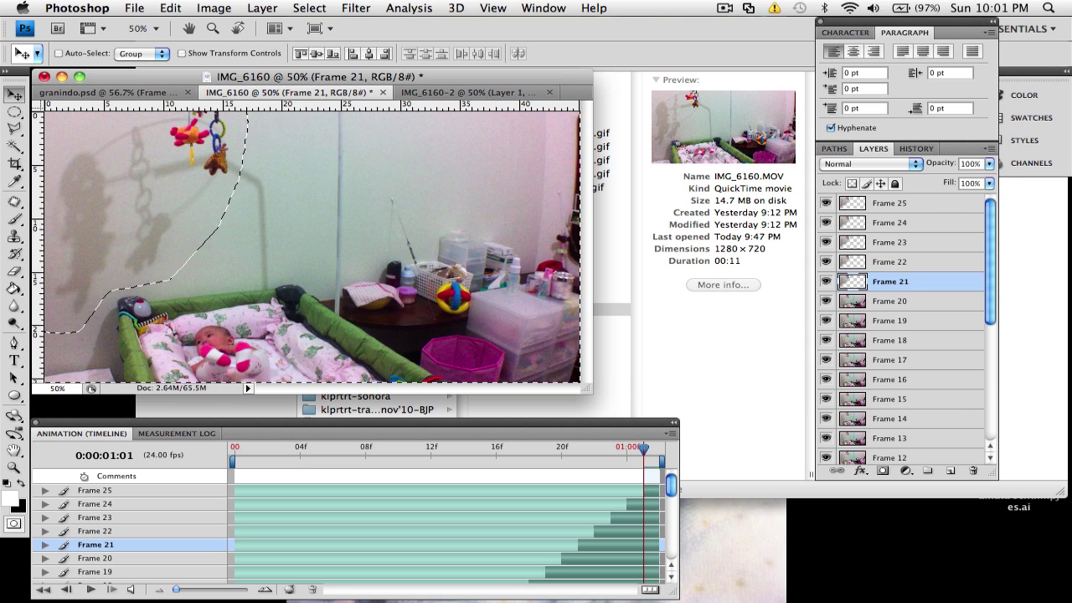
Delete the selected area outside the hanging toys and shadows from Frame 20 down to Frame 16
{"action": "key", "text": "alt+bracketleft"}
{"action": "key", "text": "Delete"}
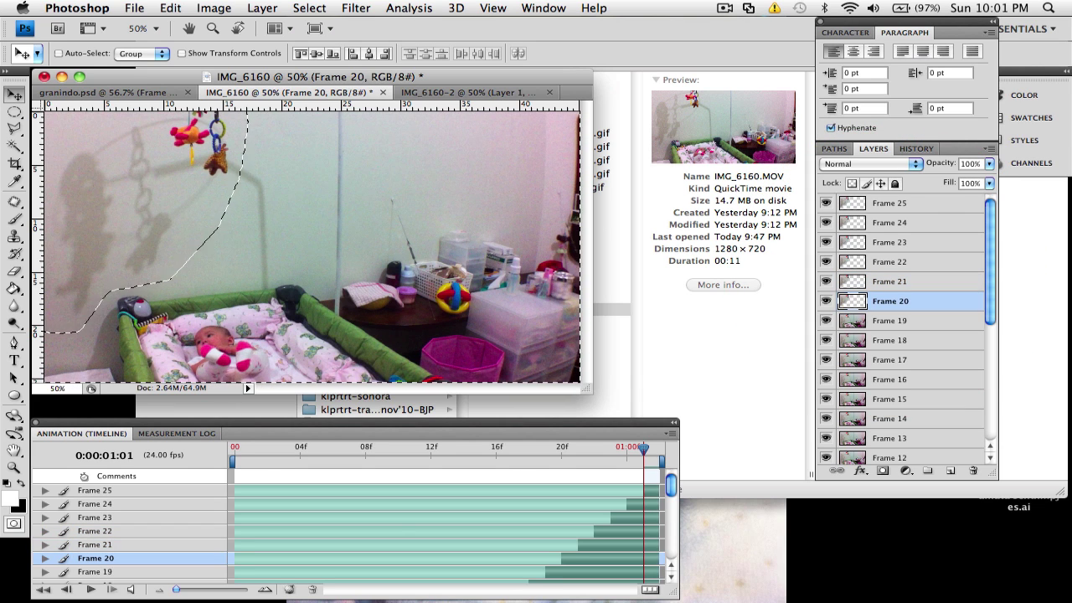
{"action": "key", "text": "alt+bracketleft"}
{"action": "key", "text": "Delete"}
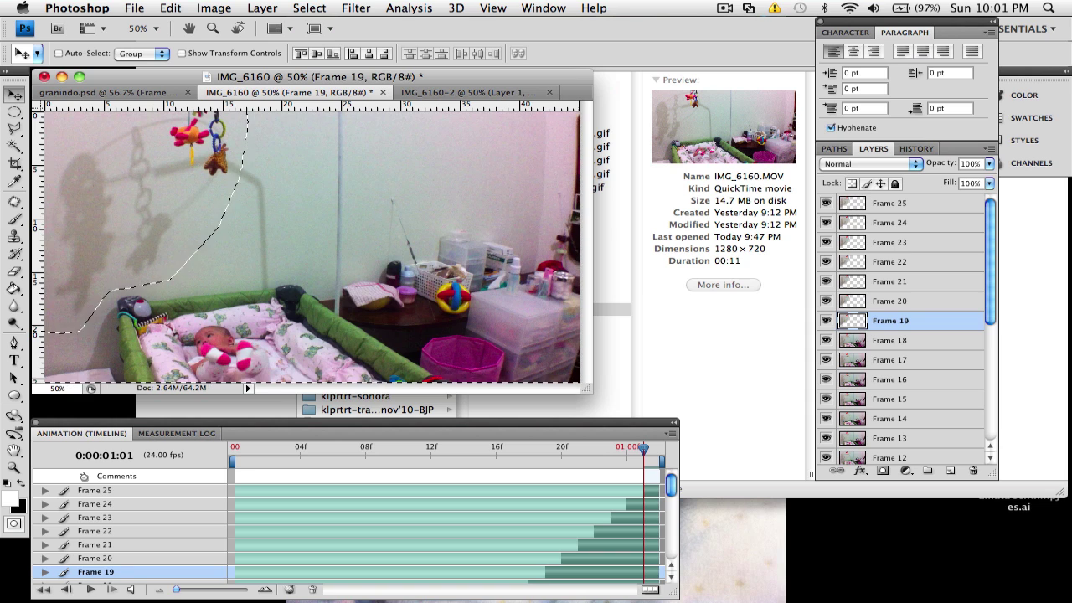
{"action": "key", "text": "alt+bracketleft"}
{"action": "key", "text": "Delete"}
{"action": "key", "text": "alt+bracketleft"}
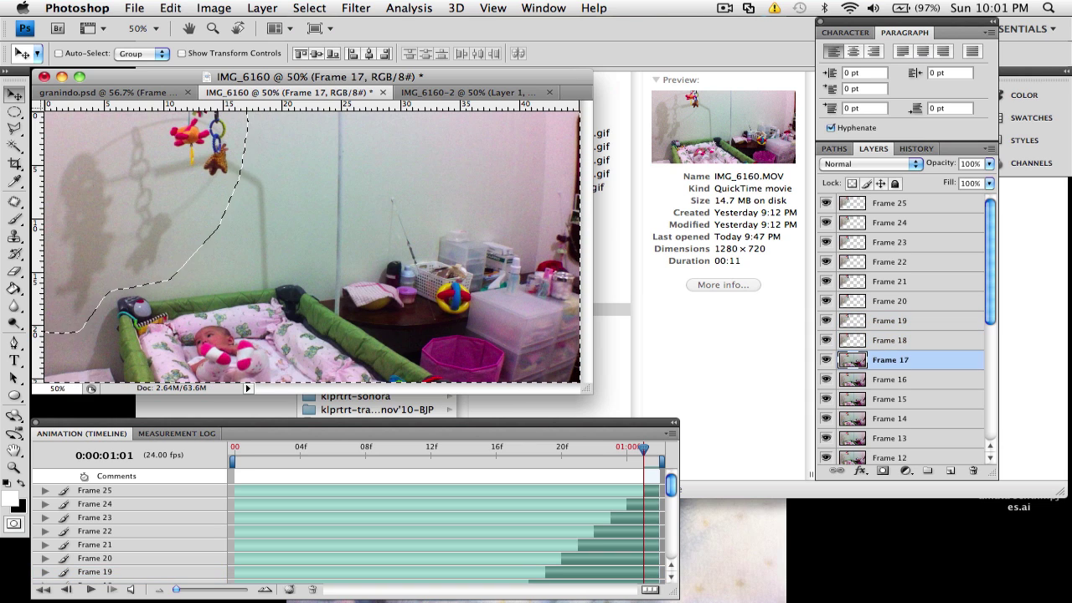
{"action": "key", "text": "alt+bracketleft"}
{"action": "key", "text": "Delete"}
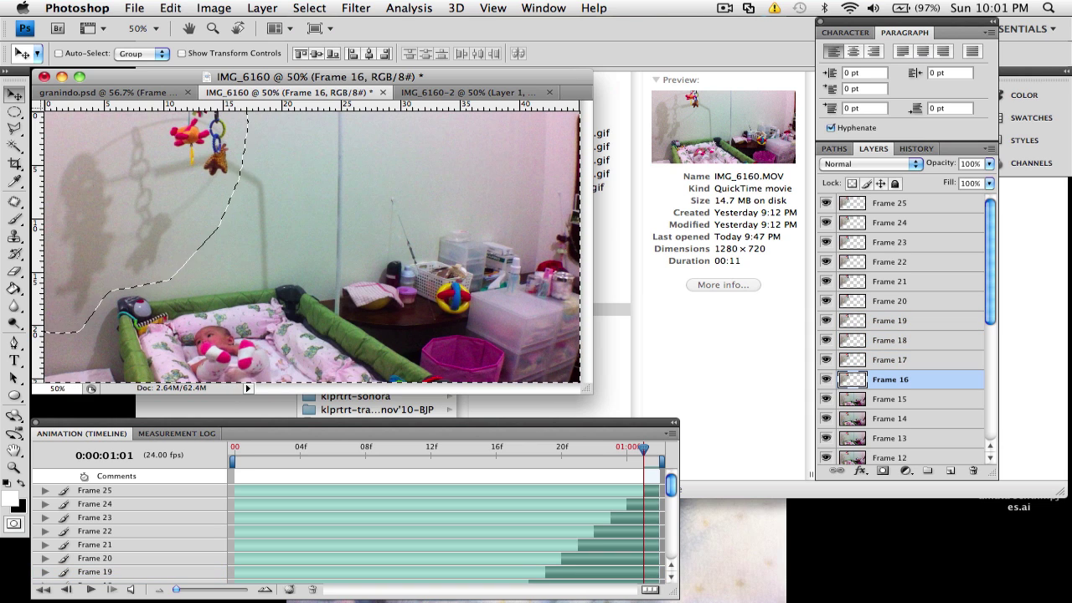
Delete the selected area outside the hanging toys and shadows from Frame 15 down to Frame 12
{"action": "key", "text": "alt+bracketleft"}
{"action": "key", "text": "Delete"}
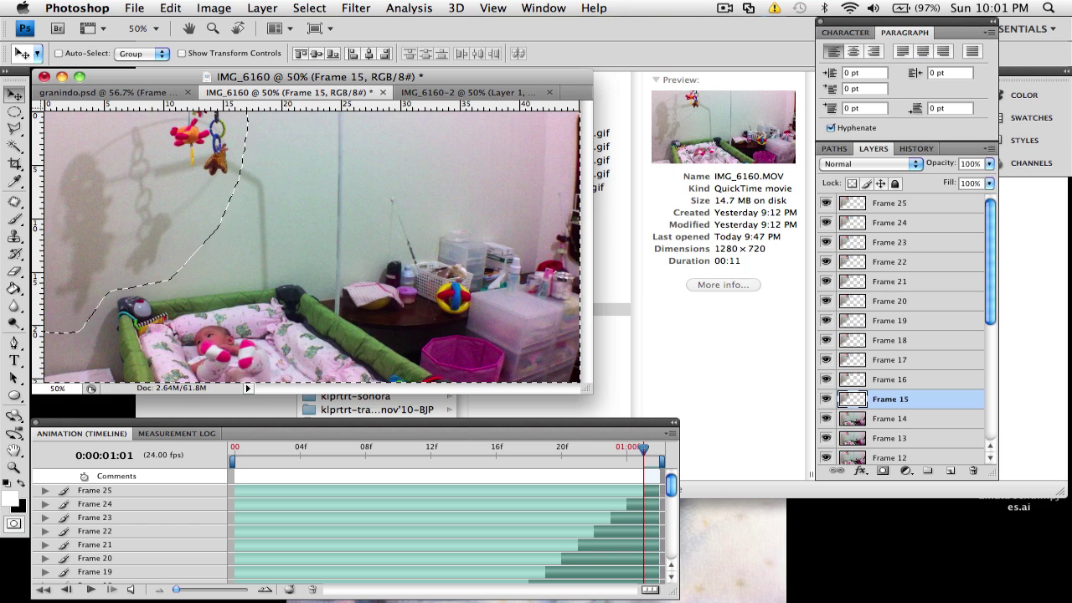
{"action": "key", "text": "alt+bracketleft"}
{"action": "key", "text": "Delete"}
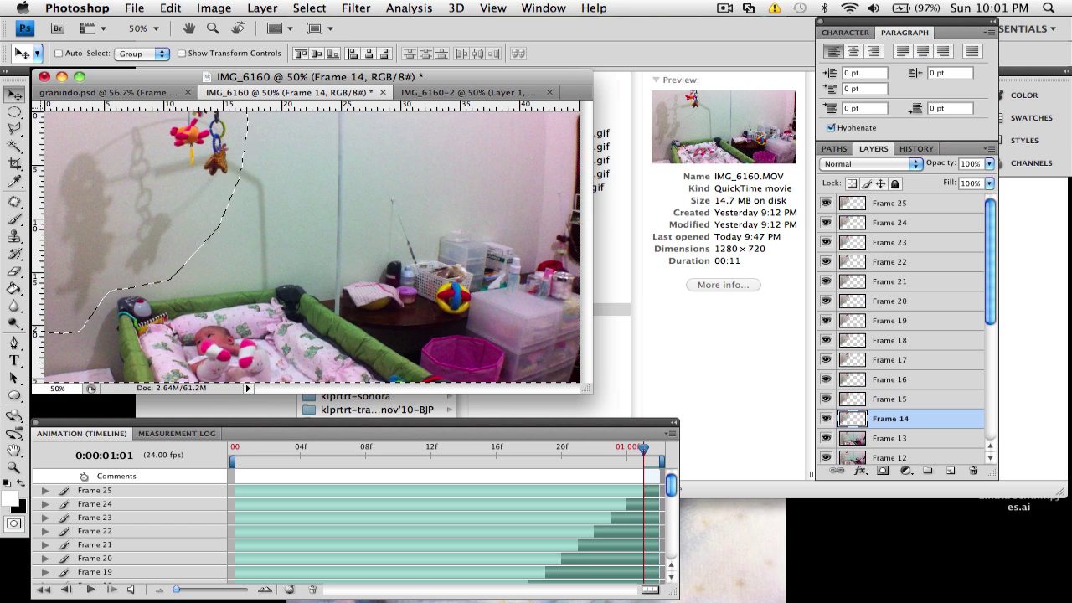
{"action": "key", "text": "alt+bracketleft"}
{"action": "key", "text": "Delete"}
{"action": "key", "text": "alt+bracketleft"}
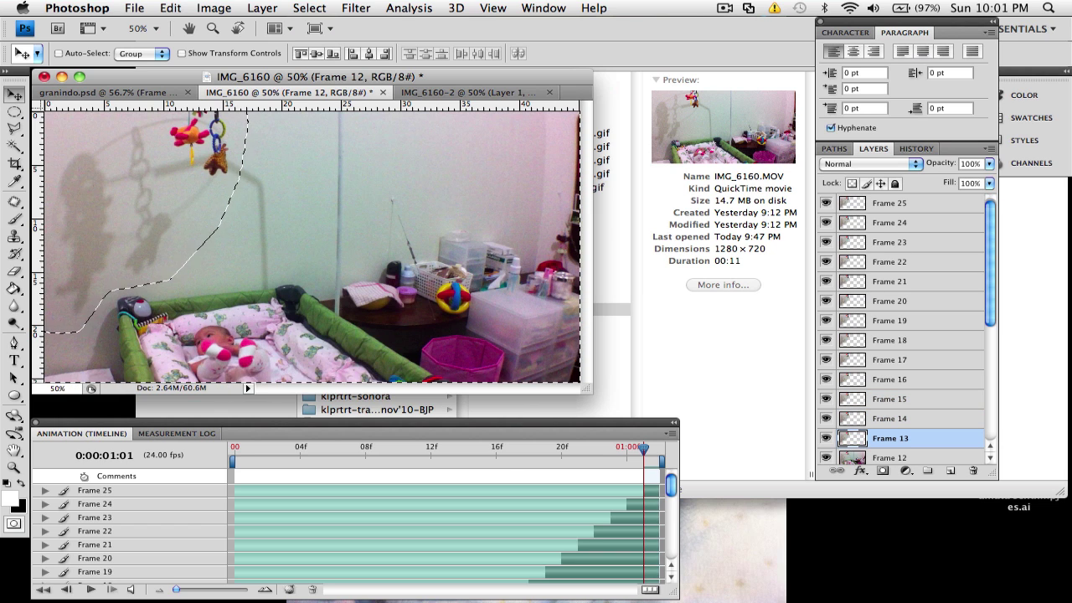
{"action": "key", "text": "Delete"}
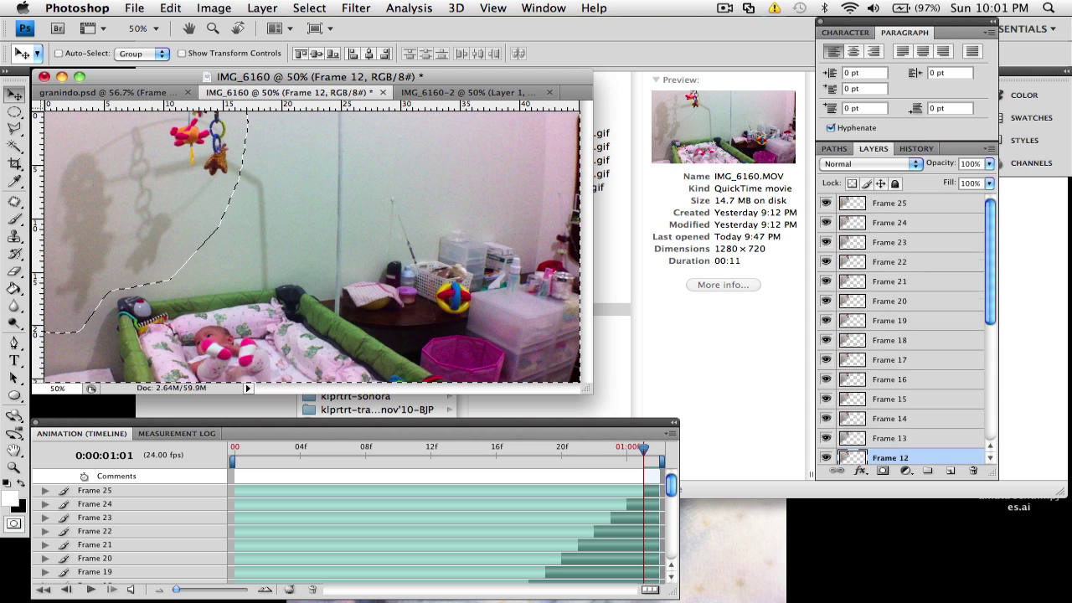
Delete the selected area outside the hanging toys and shadows from Frame 11 down to Frame 7
{"action": "scroll", "coordinate": [904, 331], "scroll_direction": "down", "scroll_amount": 10}
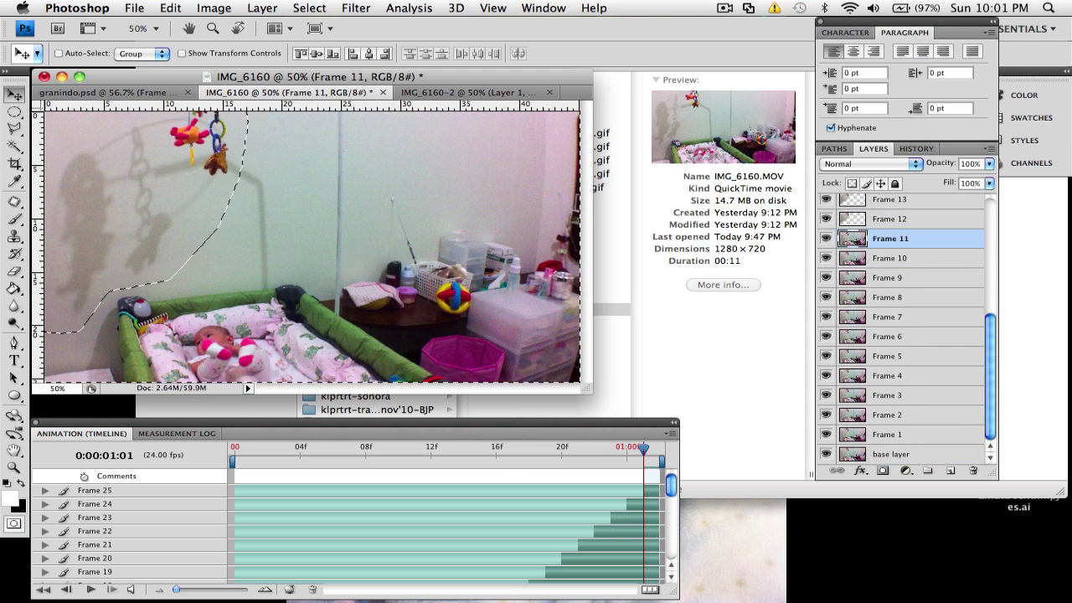
{"action": "key", "text": "Delete"}
{"action": "key", "text": "alt+bracketleft"}
{"action": "key", "text": "Delete"}
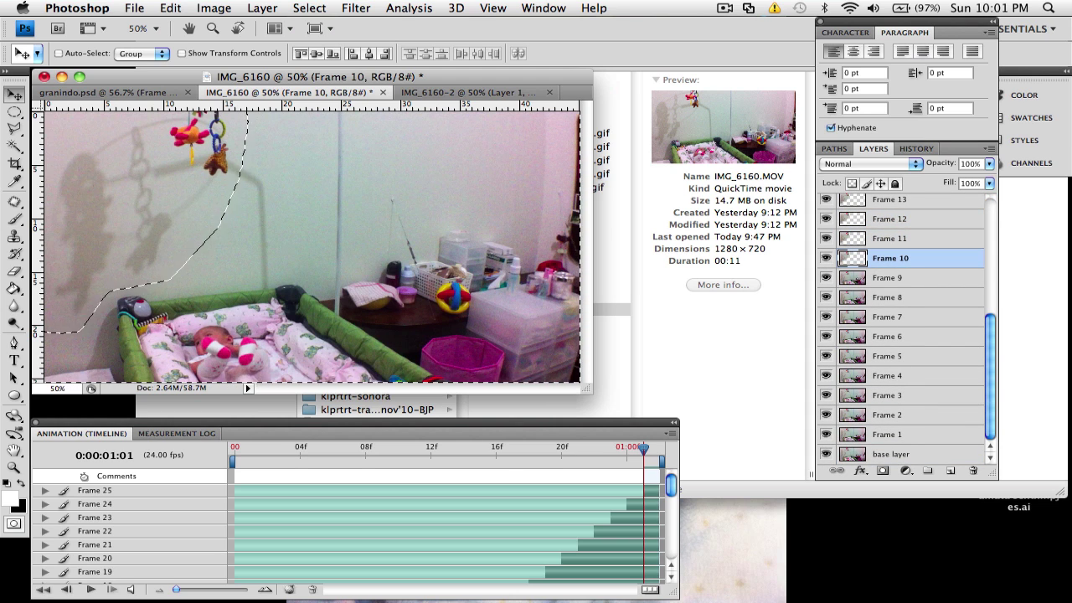
{"action": "key", "text": "alt+bracketleft"}
{"action": "key", "text": "Delete"}
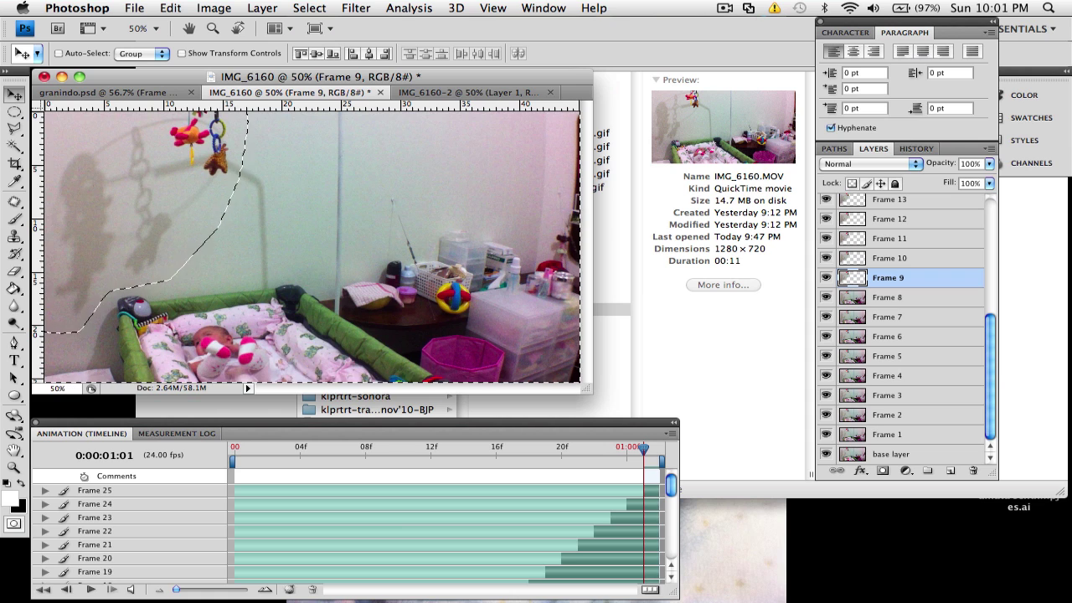
{"action": "key", "text": "alt+bracketleft"}
{"action": "key", "text": "Delete"}
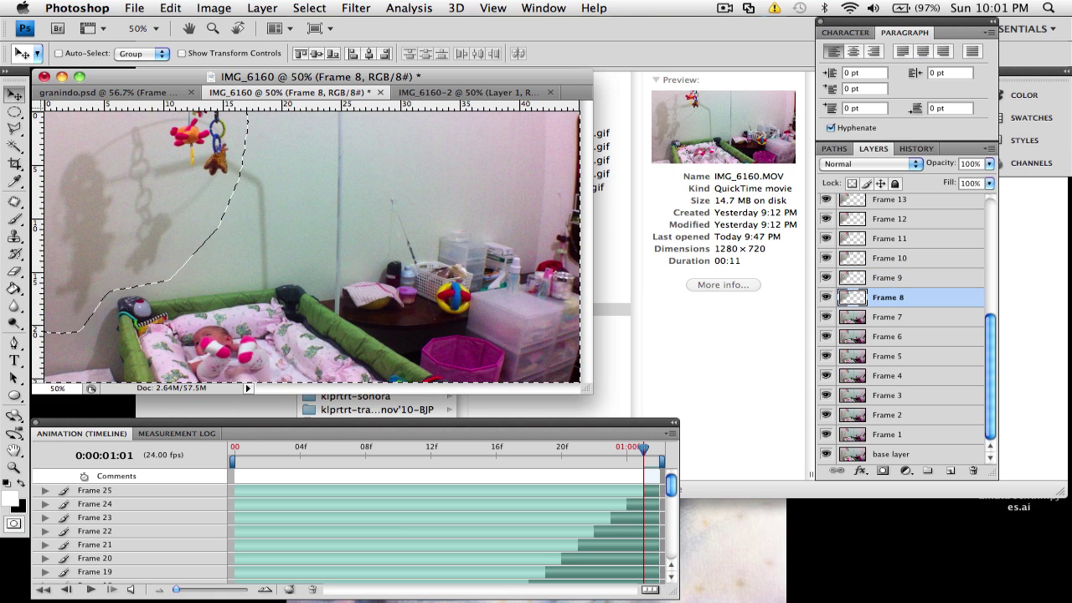
{"action": "key", "text": "alt+bracketleft"}
{"action": "key", "text": "Delete"}
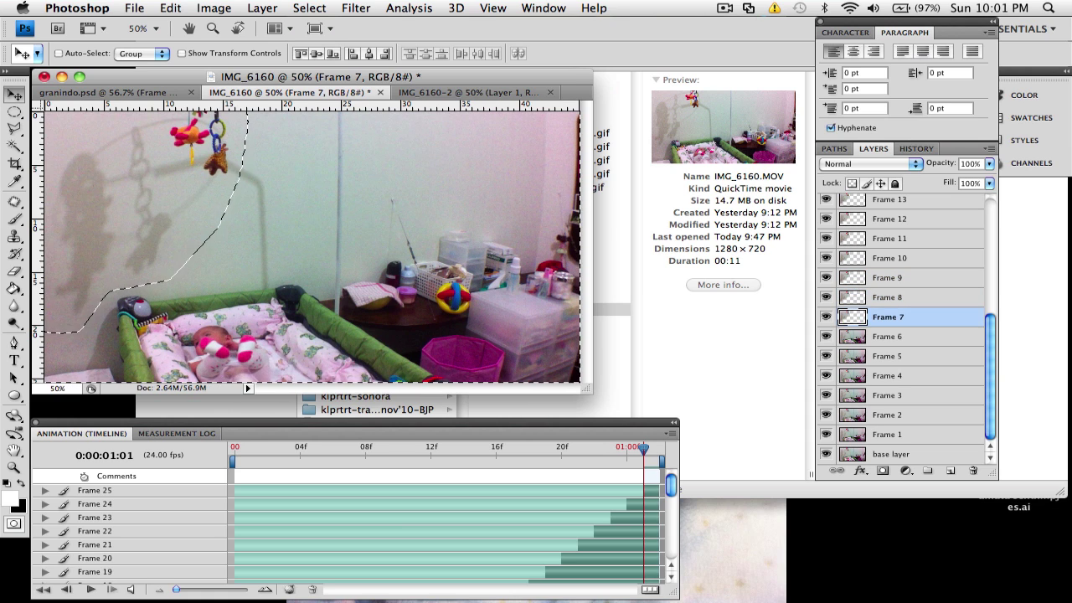
Delete the selected area outside the hanging toys and shadows from Frame 6 down to Frame 1
{"action": "key", "text": "alt+bracketleft"}
{"action": "key", "text": "Delete"}
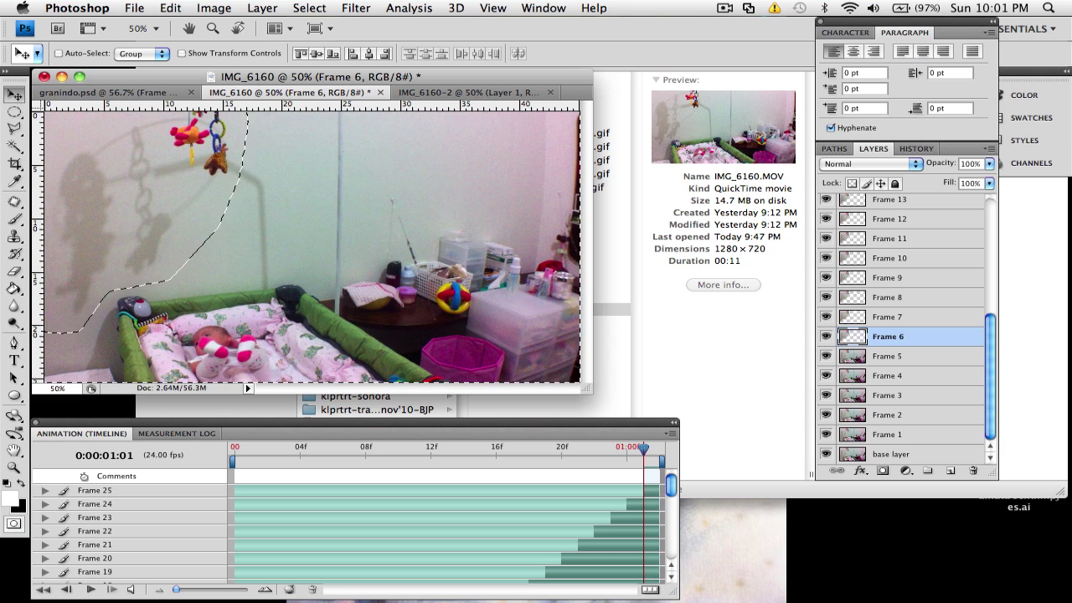
{"action": "key", "text": "alt+bracketleft"}
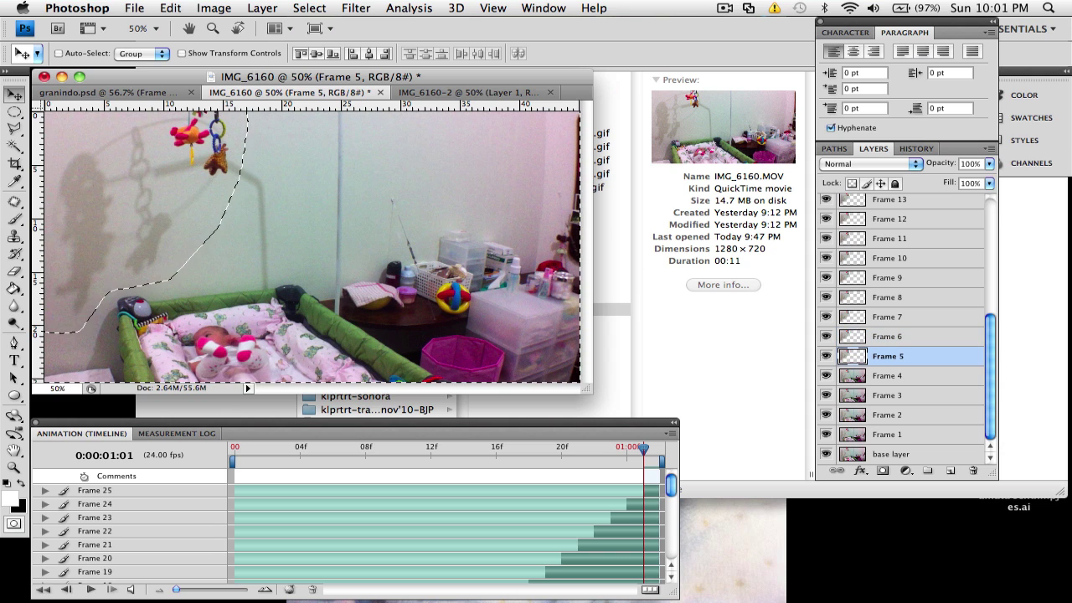
{"action": "key", "text": "alt+bracketleft"}
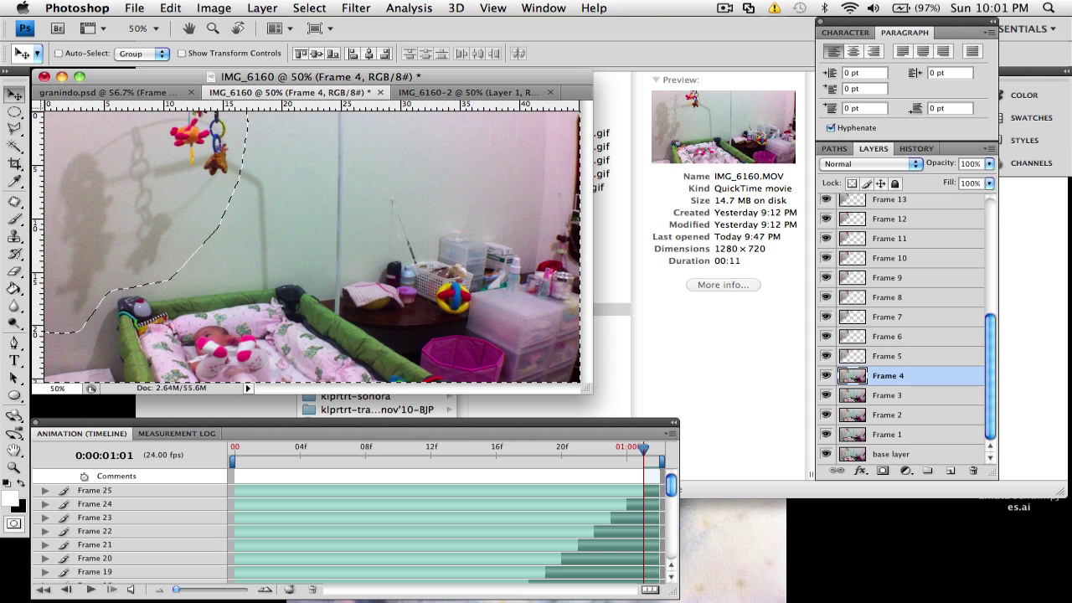
{"action": "key", "text": "alt+bracketleft"}
{"action": "key", "text": "Delete"}
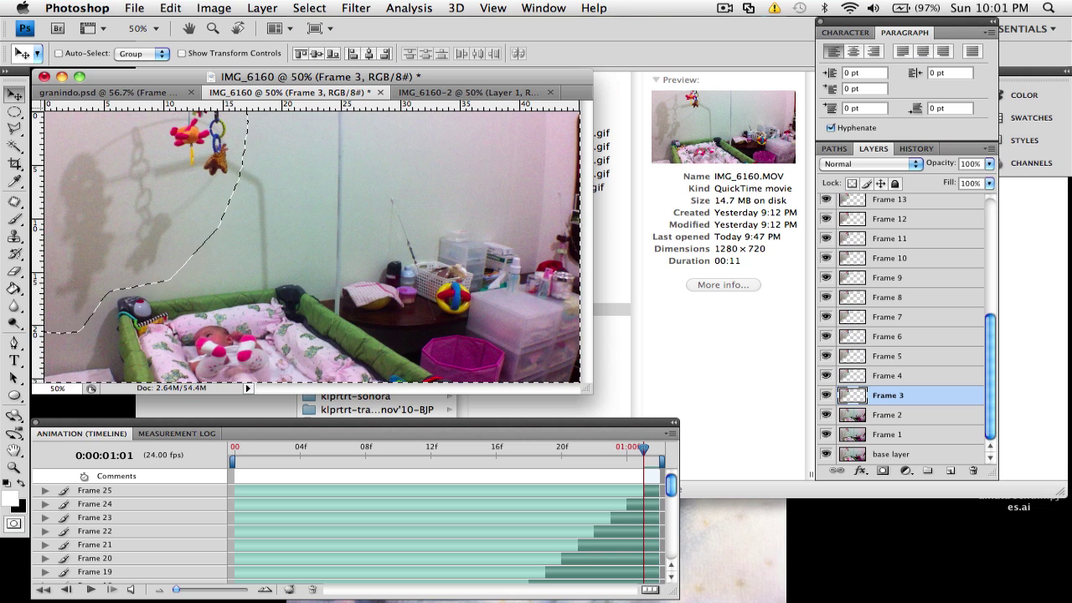
{"action": "key", "text": "alt+bracketleft"}
{"action": "key", "text": "Delete"}
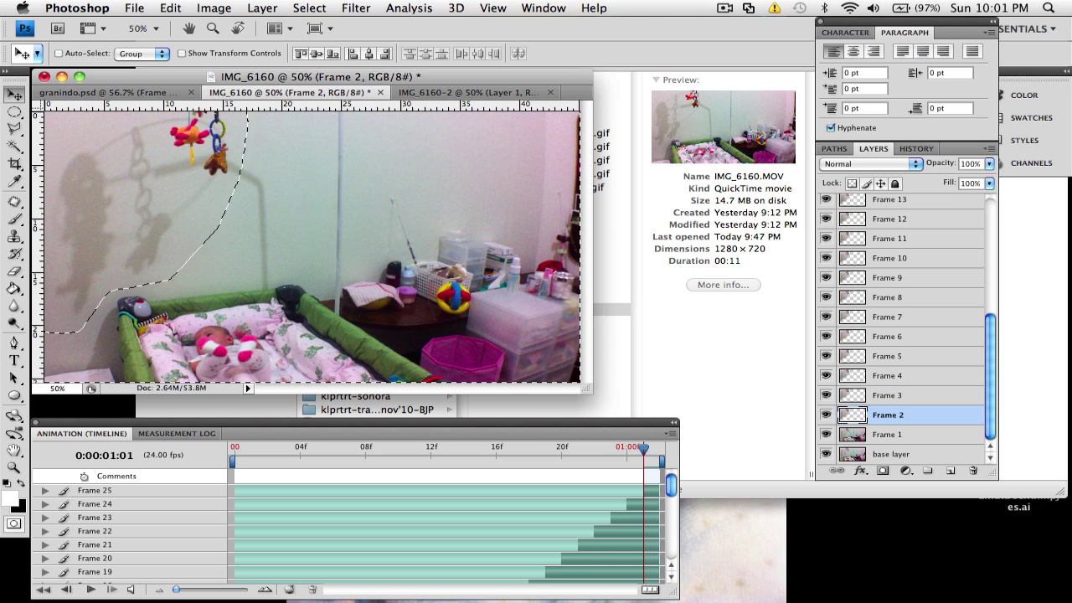
{"action": "key", "text": "alt+bracketleft"}
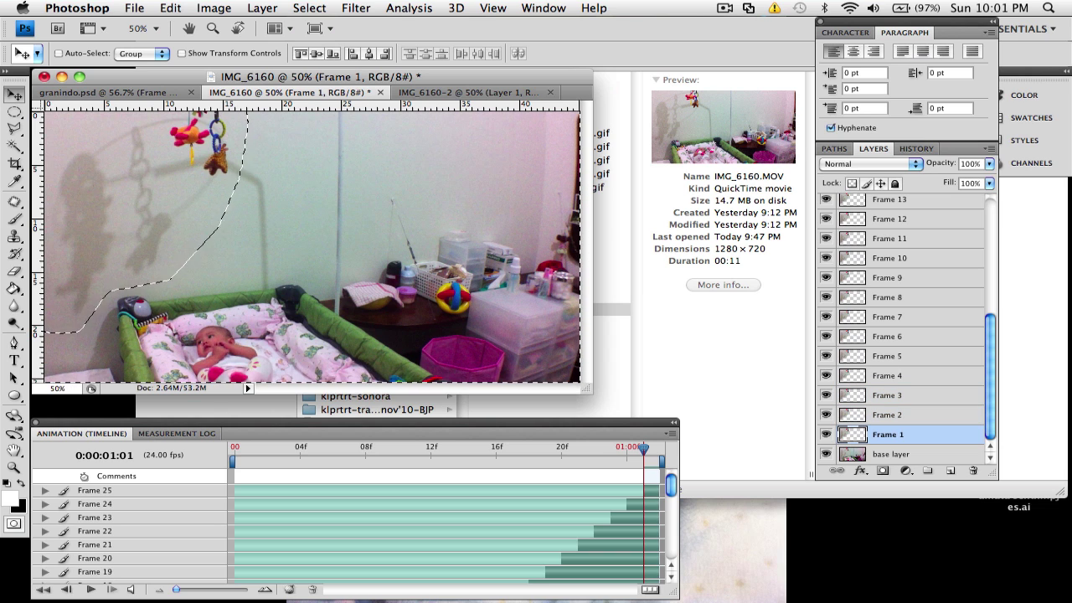
Clear the selection and hide the base layer to check the cut-out frame layers
{"action": "key", "text": "super+d"}
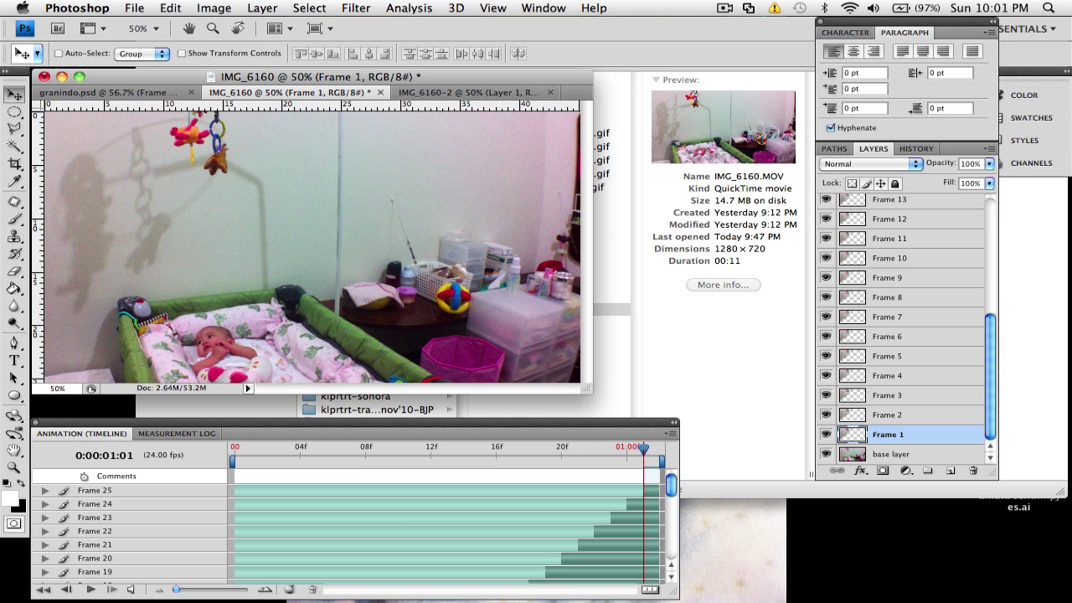
{"action": "left_click", "coordinate": [827, 454]}
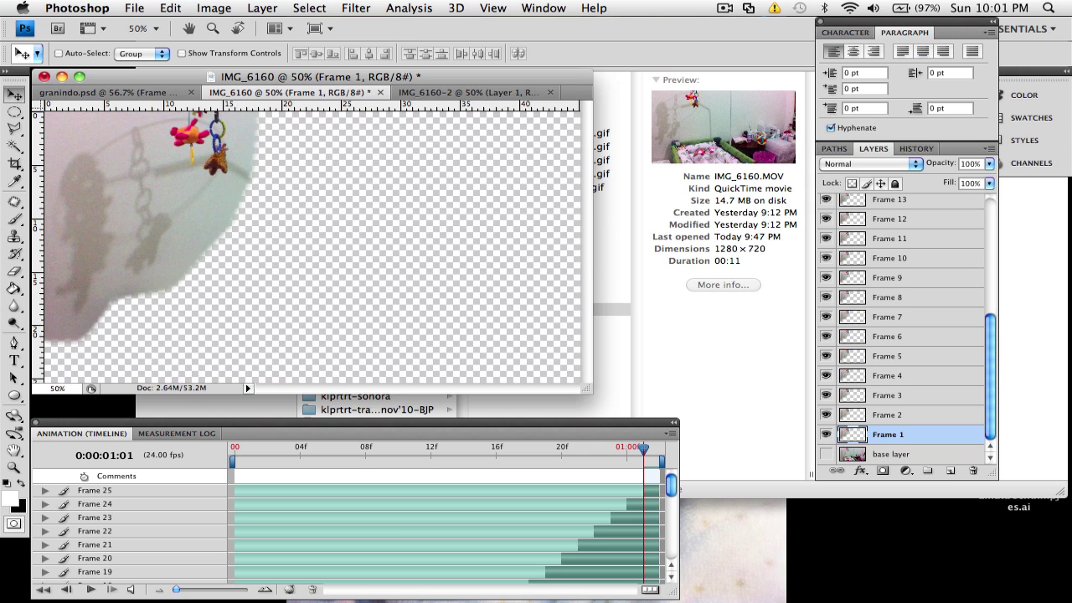
Preview the cut-out frames with the base layer hidden, and replay the loop with the base layer shown again
{"action": "left_click", "coordinate": [90, 590]}
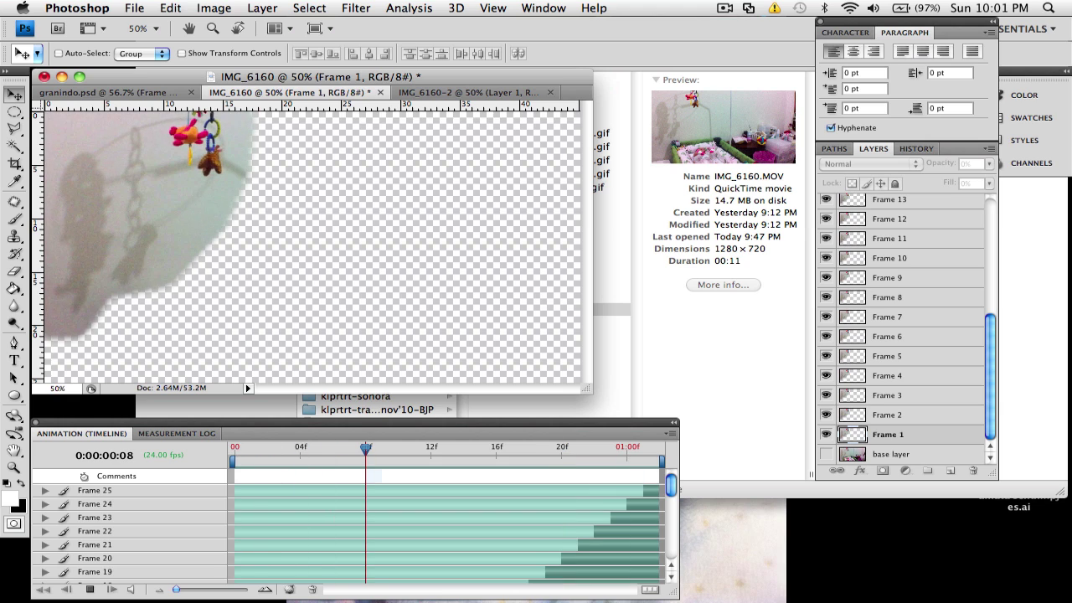
{"action": "key", "text": "space"}
{"action": "key", "text": "space"}
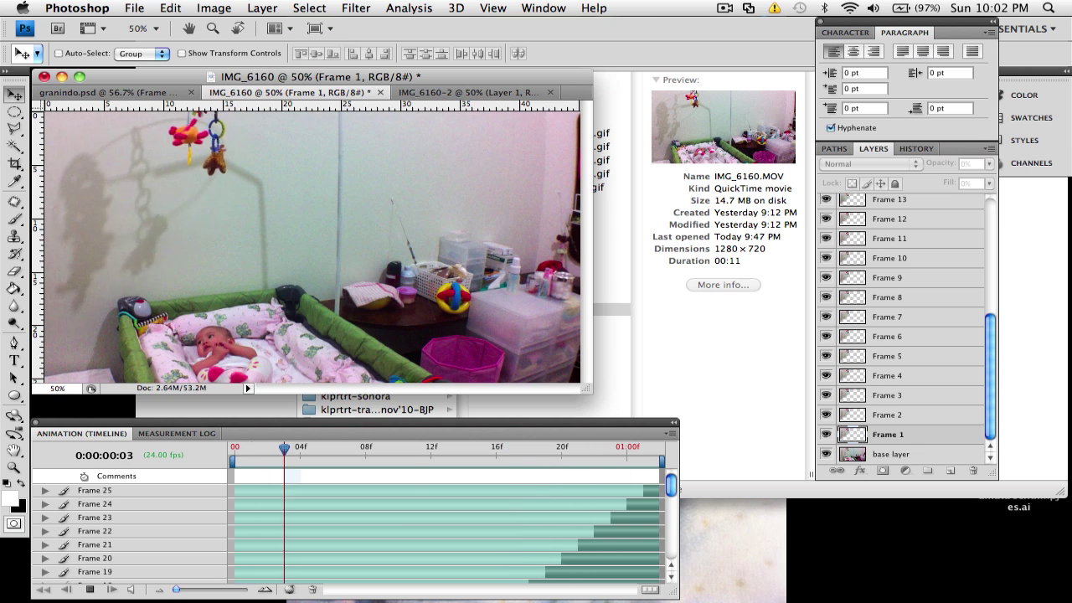
{"action": "key", "text": "space"}
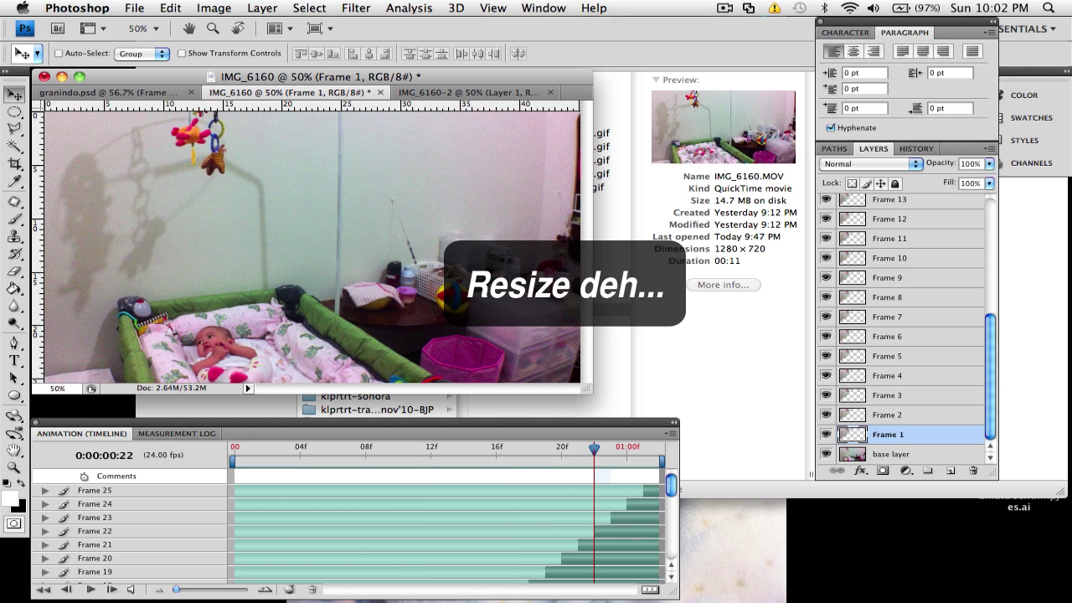
Resize the image to 400 pixels wide with proportions constrained, and preview the animation at 100% zoom
{"action": "left_click", "coordinate": [213, 9]}
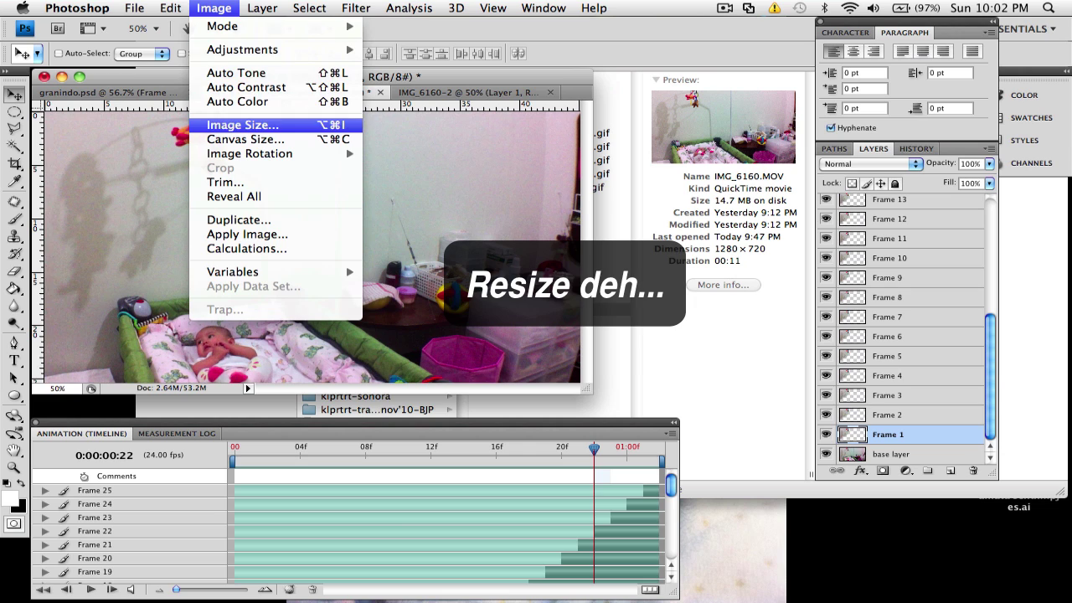
{"action": "left_click", "coordinate": [243, 125]}
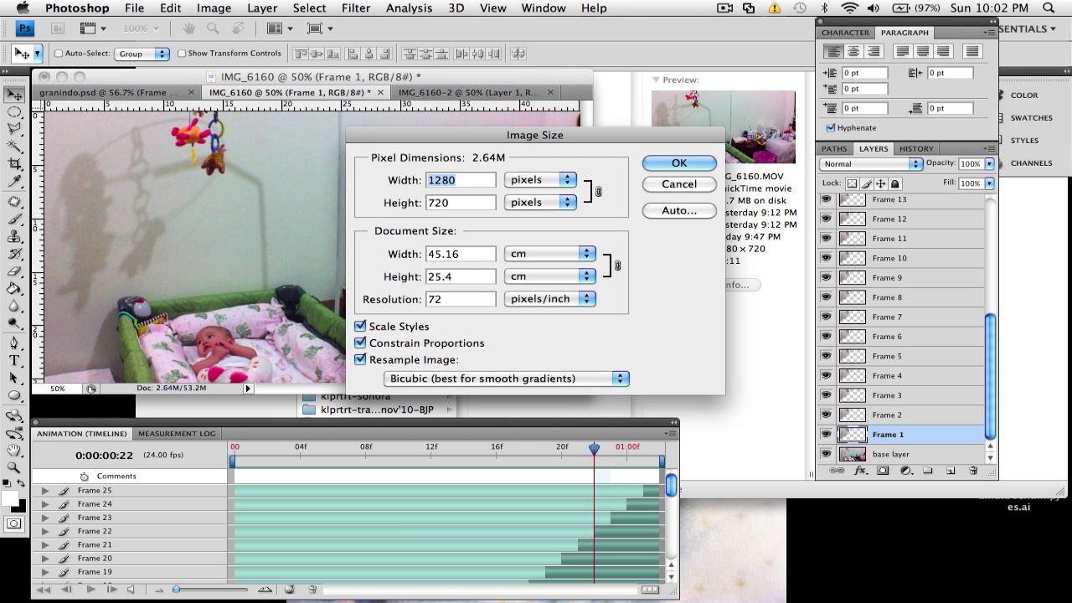
{"action": "type", "text": "400"}
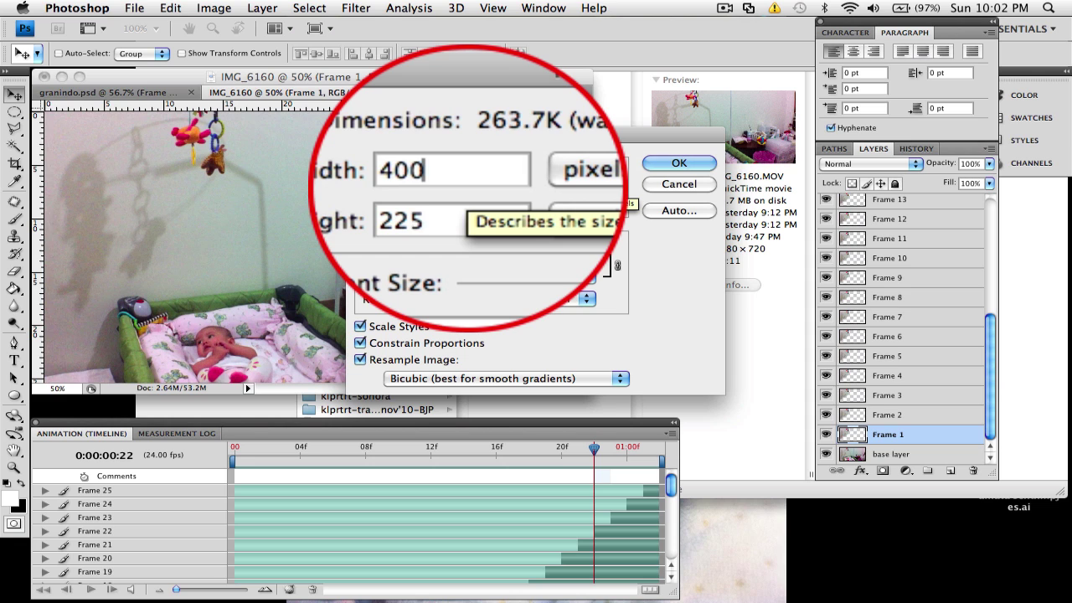
{"action": "key", "text": "Return"}
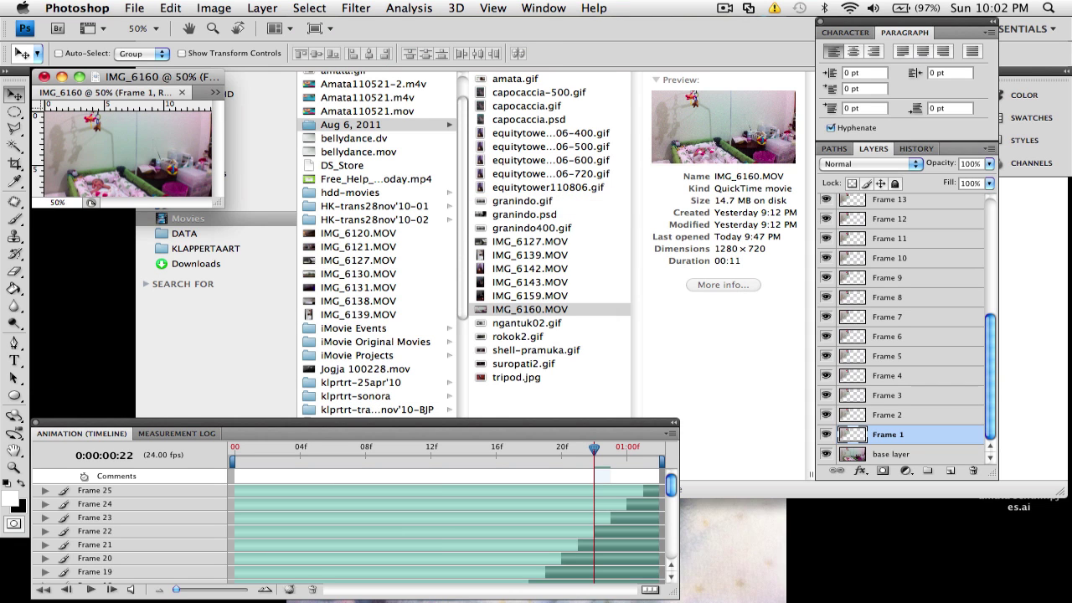
{"action": "key", "text": "super+plus"}
{"action": "key", "text": "super+plus"}
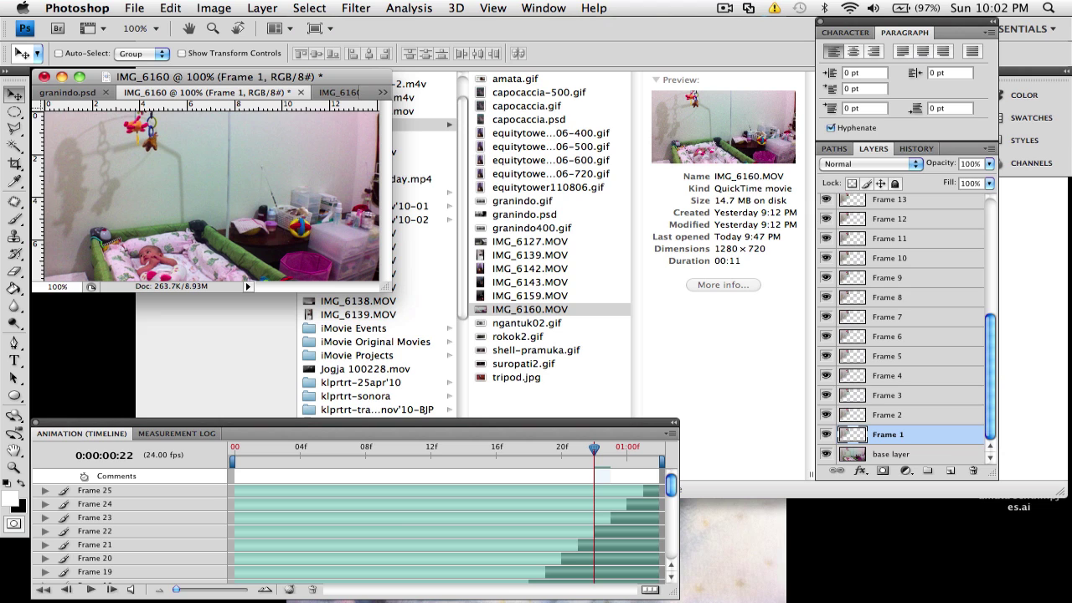
{"action": "key", "text": "space"}
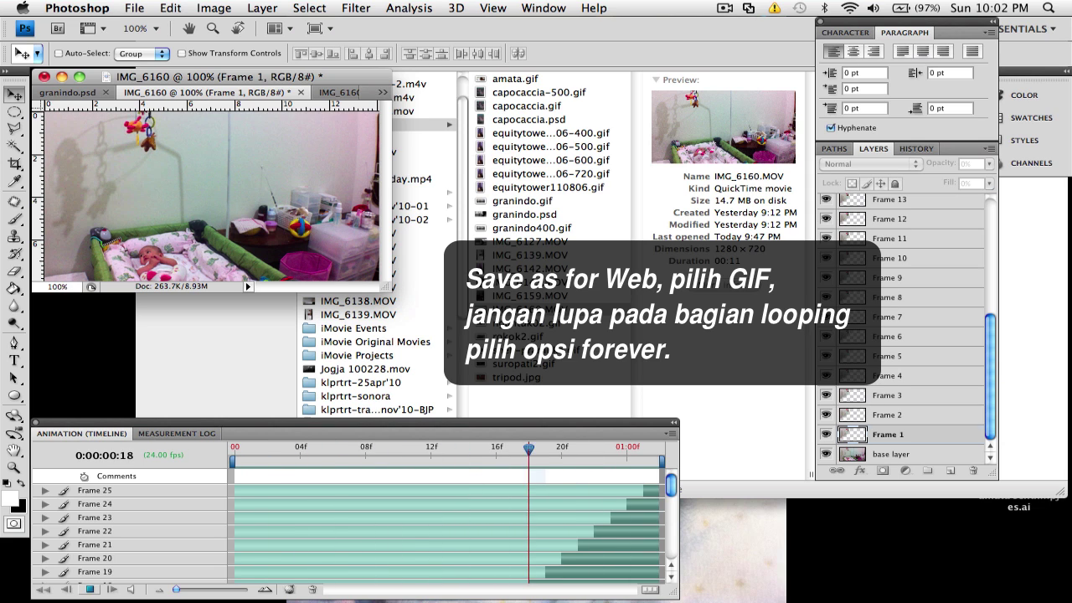
{"action": "key", "text": "space"}
Open the image in Save for Web & Devices as a GIF, set the looping to Forever and preview the animation
{"action": "left_click", "coordinate": [134, 8]}
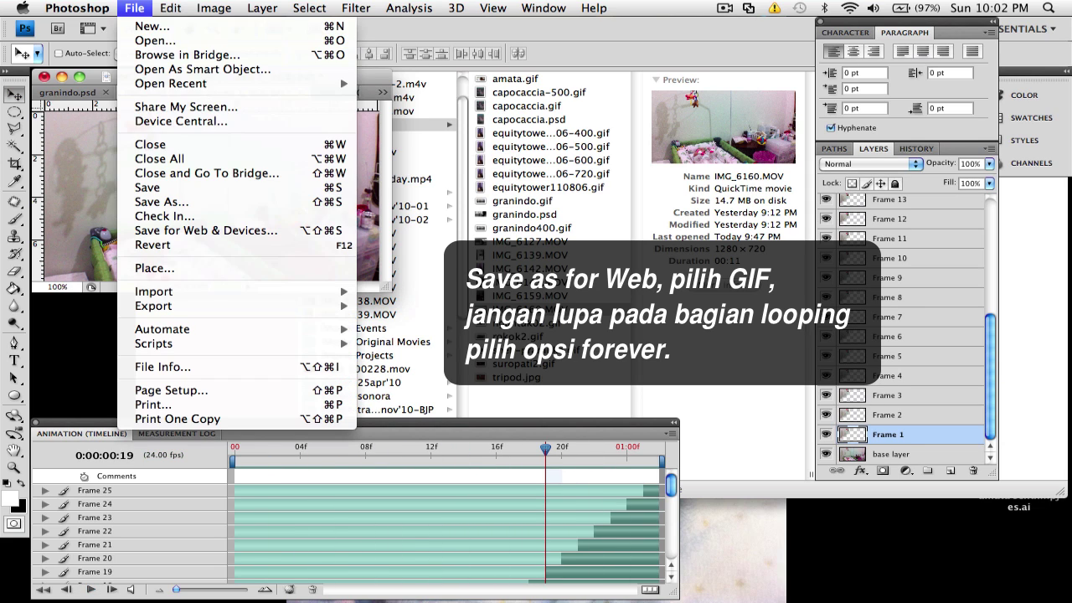
{"action": "left_click", "coordinate": [184, 231]}
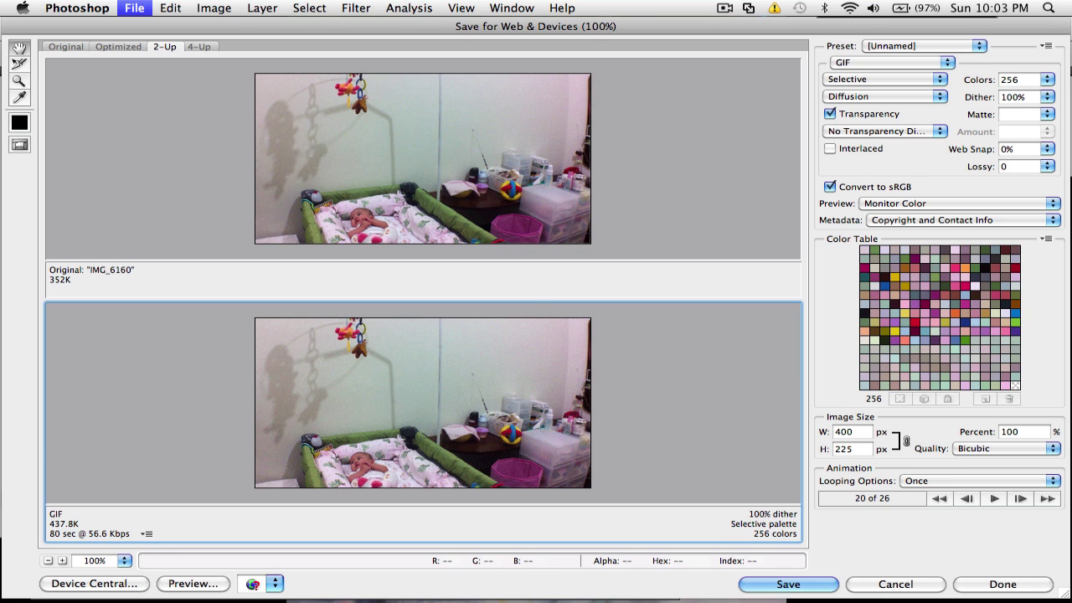
{"action": "left_click", "coordinate": [964, 480]}
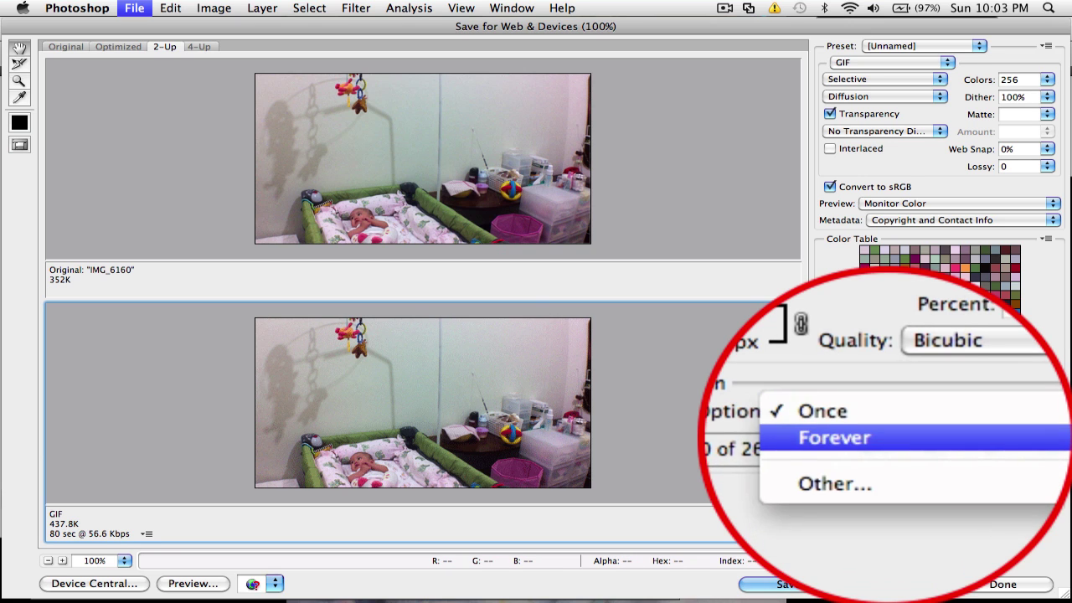
{"action": "left_click", "coordinate": [938, 498]}
{"action": "left_click", "coordinate": [994, 498]}
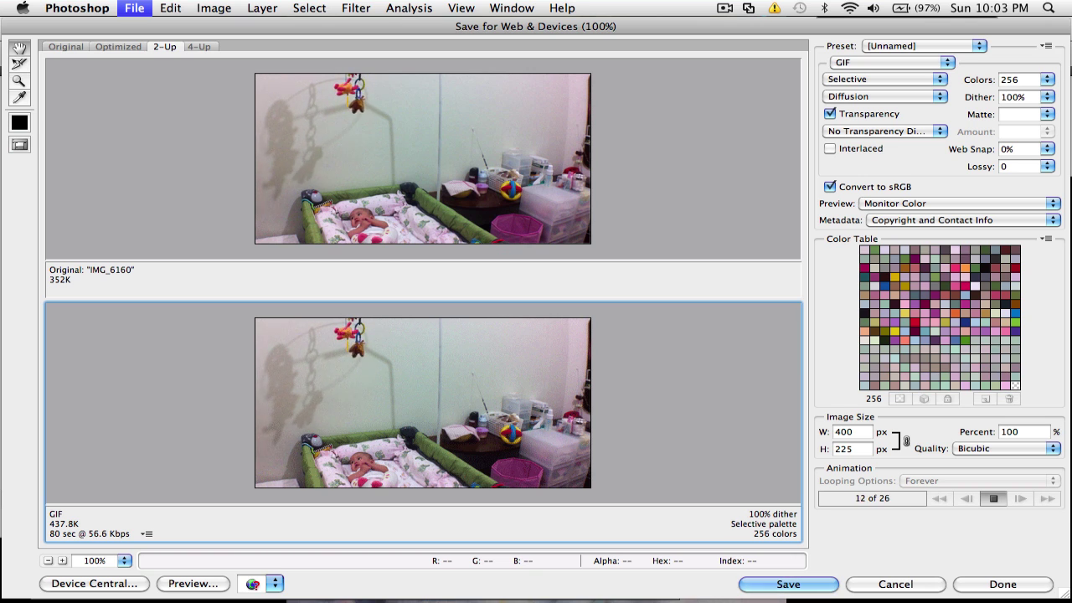
Save the optimized GIF as amata02.gif in the Aug 6, 2011 folder
{"action": "left_click", "coordinate": [788, 584]}
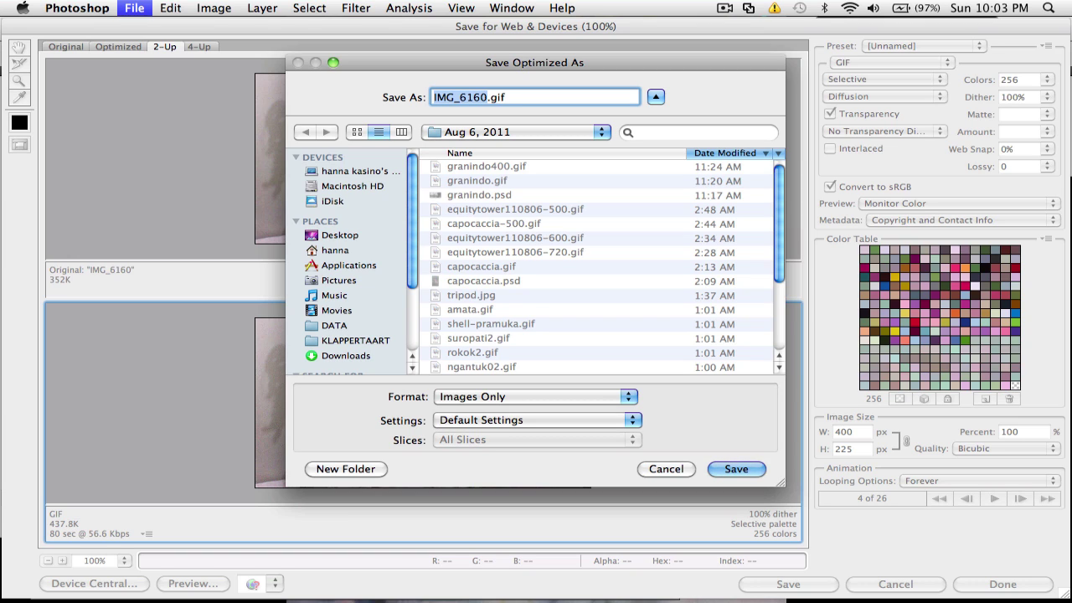
{"action": "type", "text": "amata"}
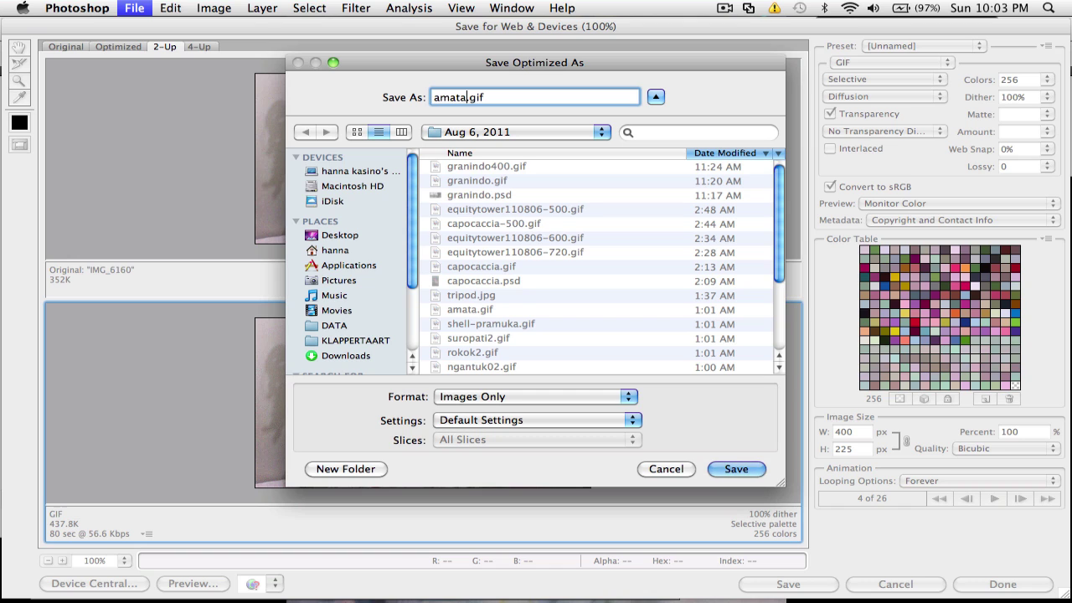
{"action": "type", "text": "02"}
{"action": "key", "text": "Return"}
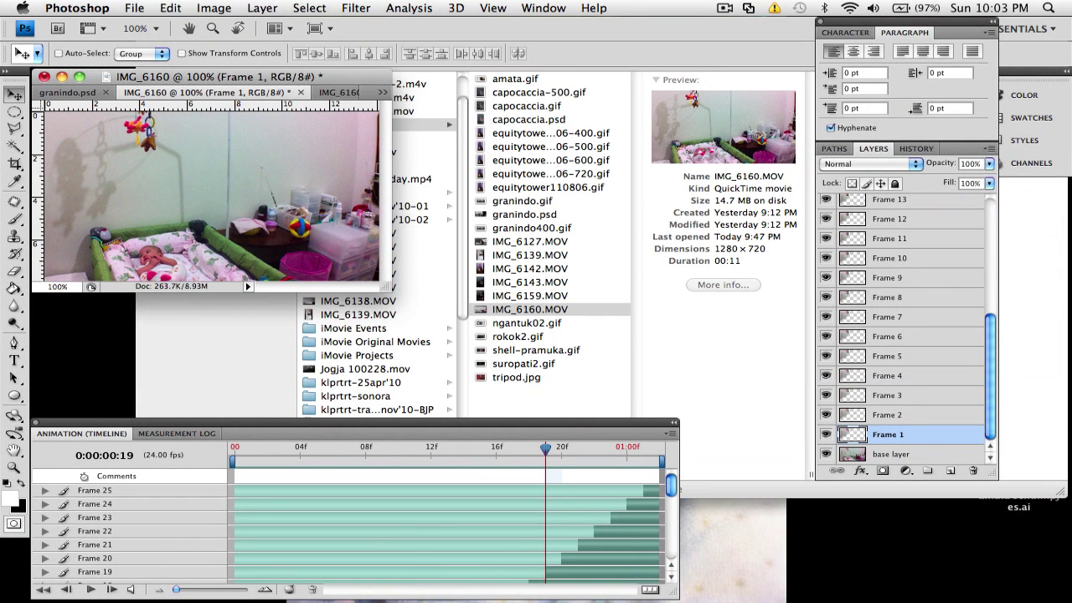
Switch to Firefox and open the Google+ stream at plus.google.com/u/0/stream
{"action": "mouse_move", "coordinate": [184, 586]}
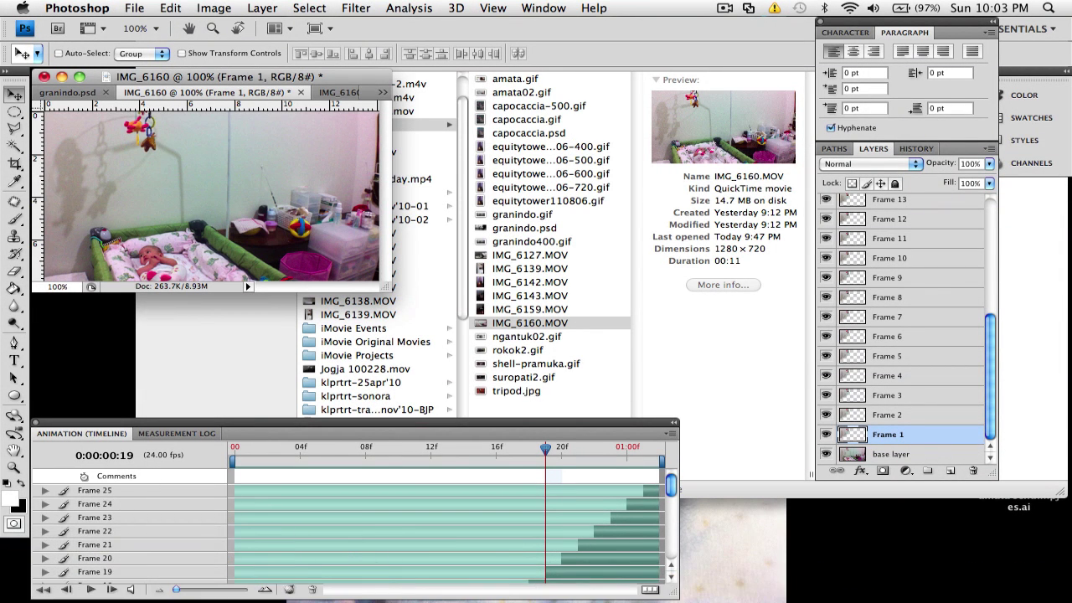
{"action": "key", "text": "super+Tab"}
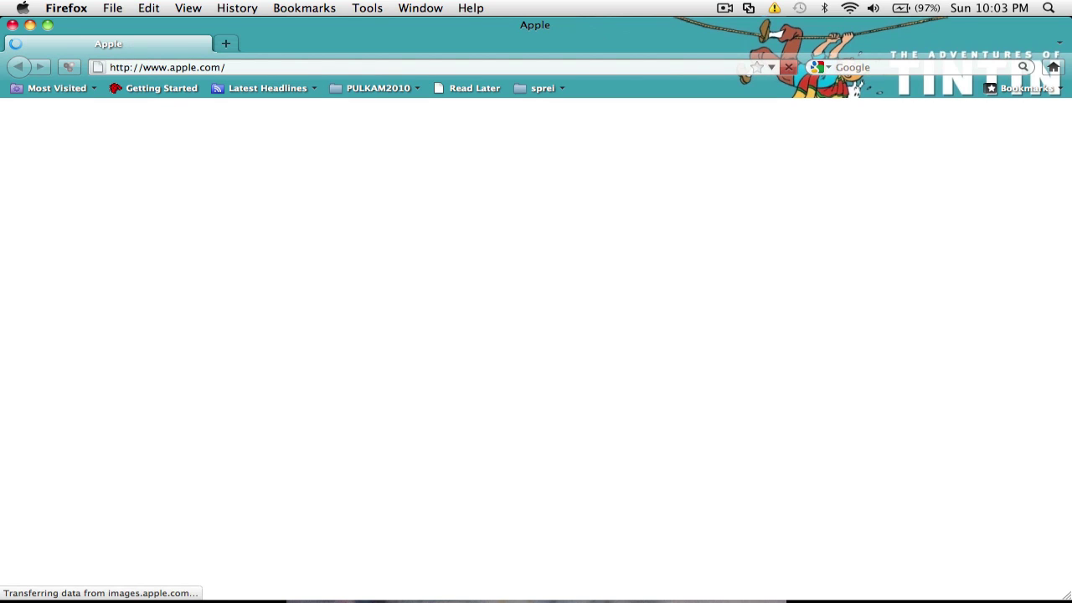
{"action": "type", "text": "p"}
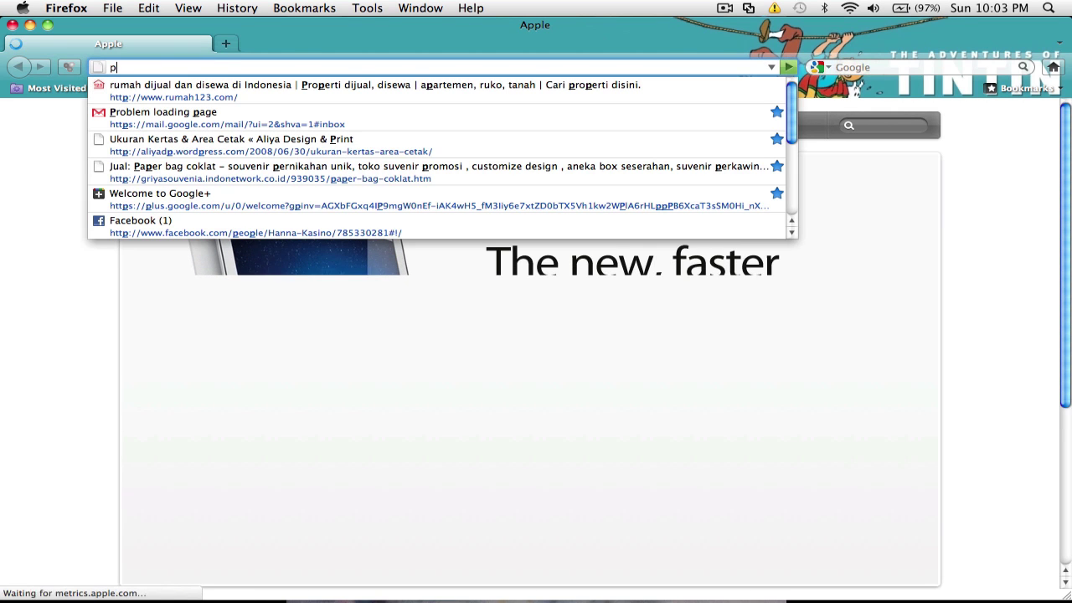
{"action": "type", "text": "lu"}
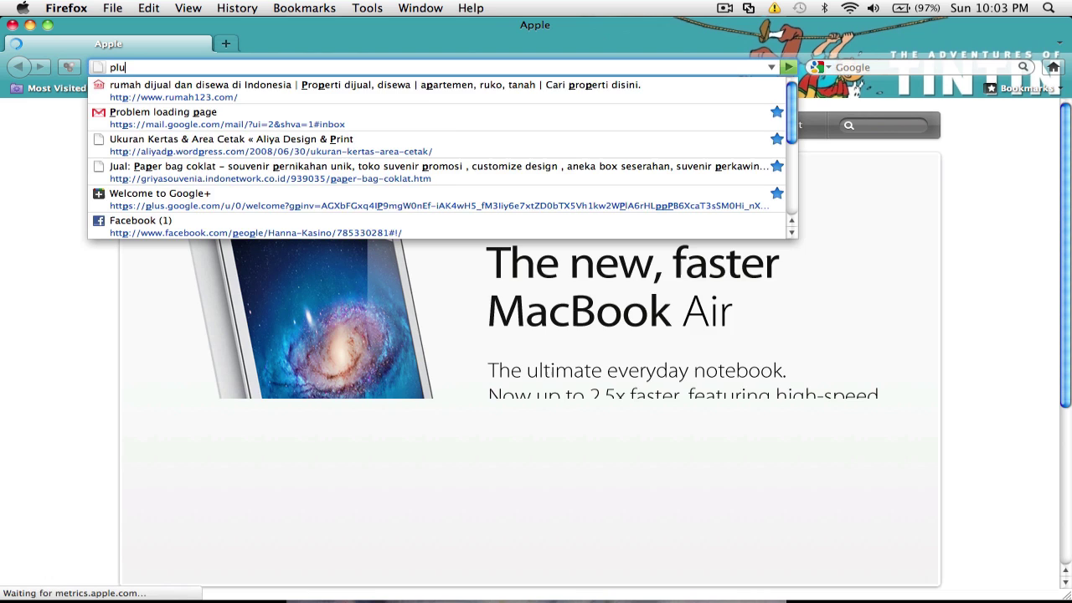
{"action": "type", "text": "s.google.com/u/0/stream"}
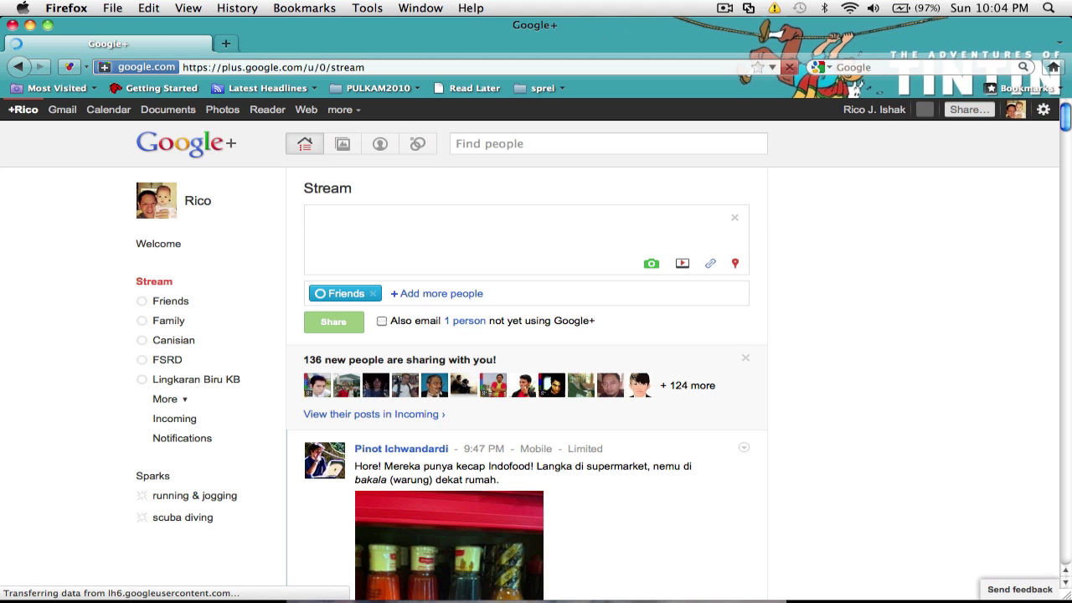
Add amata02.gif from the Aug 6, 2011 folder in Movies as a photo to a new stream post
{"action": "left_click", "coordinate": [652, 264]}
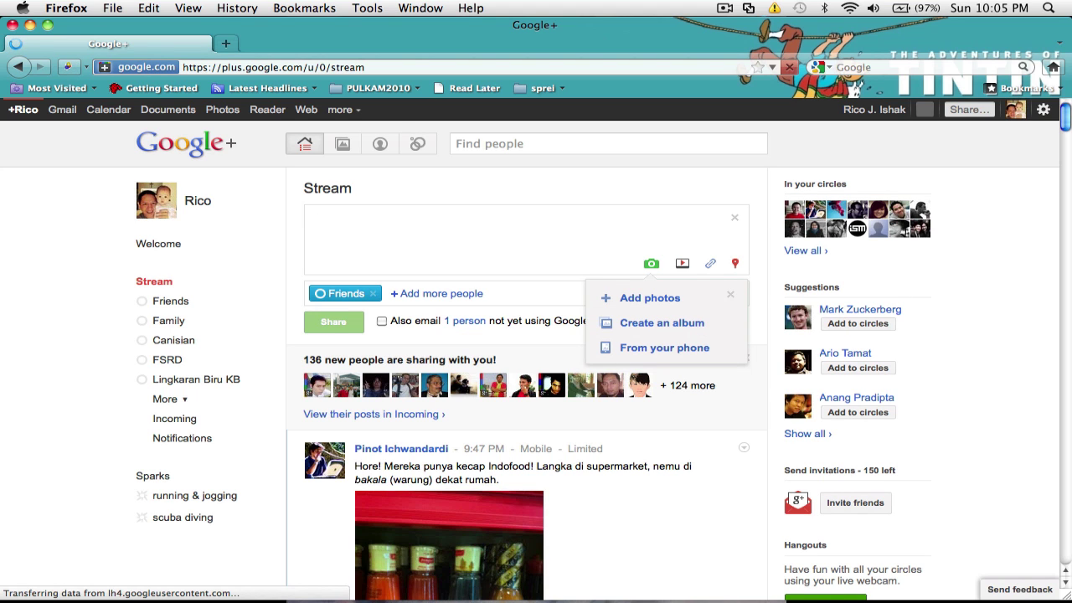
{"action": "left_click", "coordinate": [650, 298]}
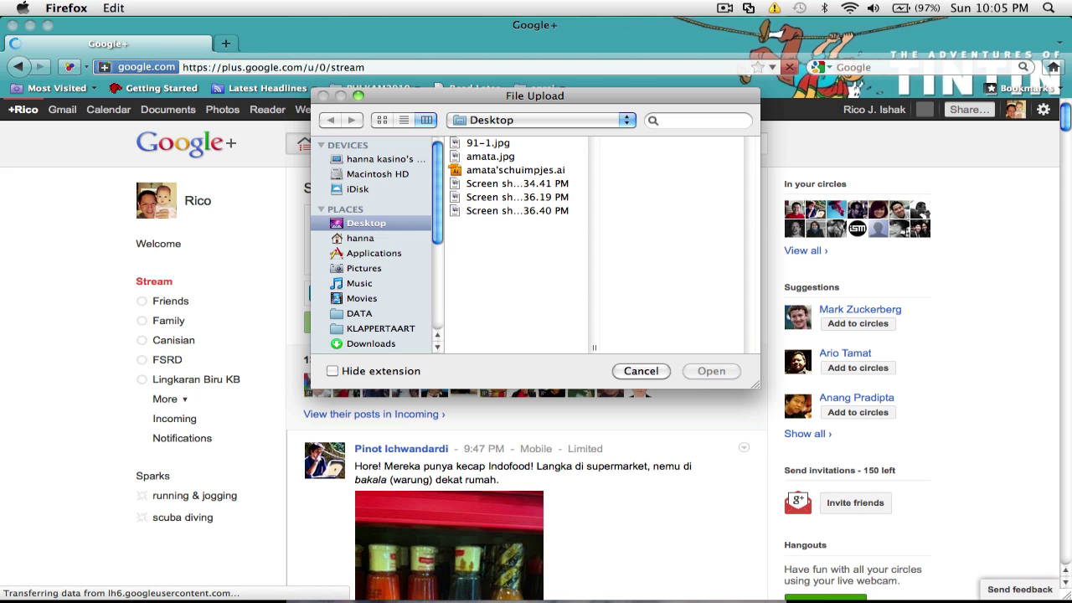
{"action": "left_click", "coordinate": [365, 269]}
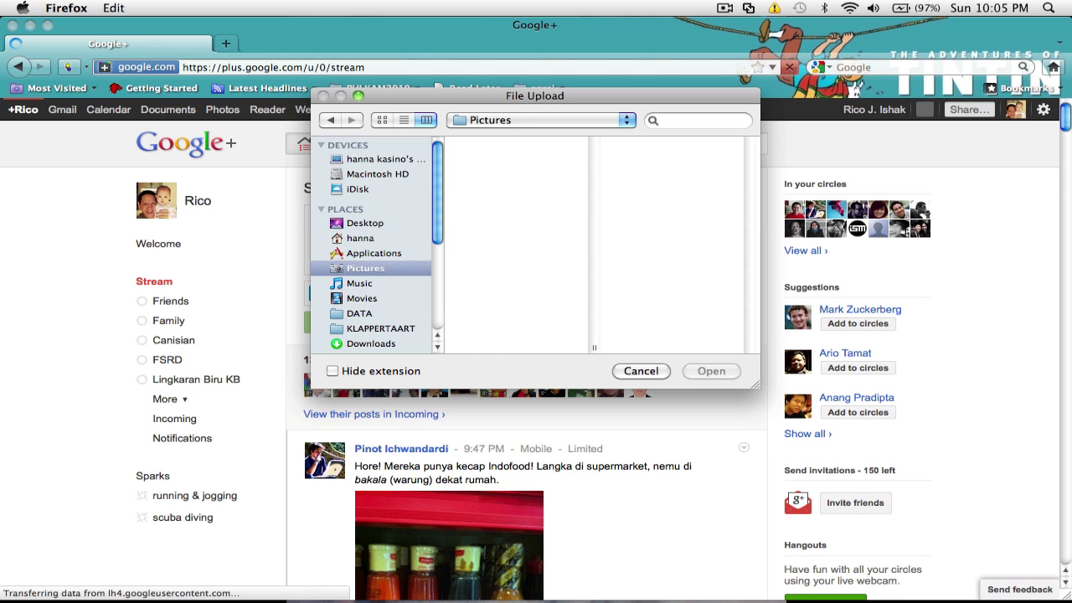
{"action": "left_click", "coordinate": [363, 298]}
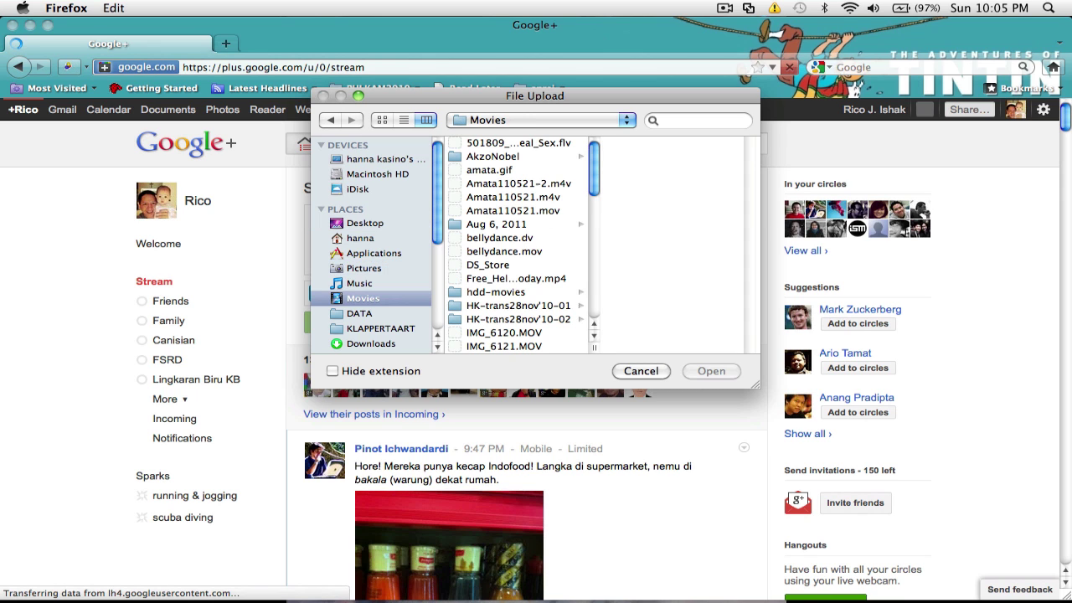
{"action": "left_click", "coordinate": [497, 225]}
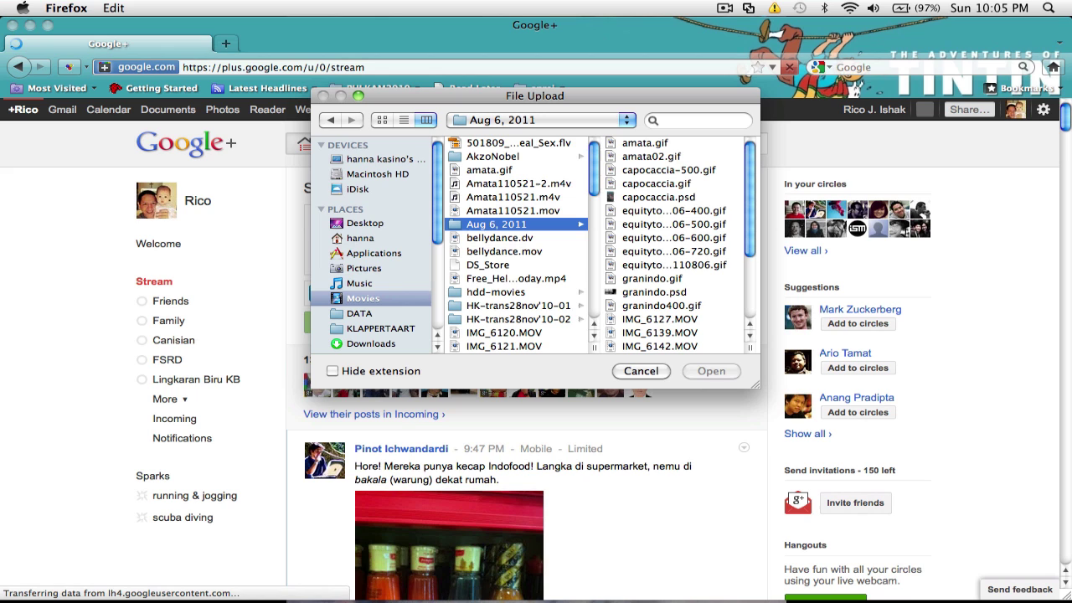
{"action": "left_click", "coordinate": [650, 156]}
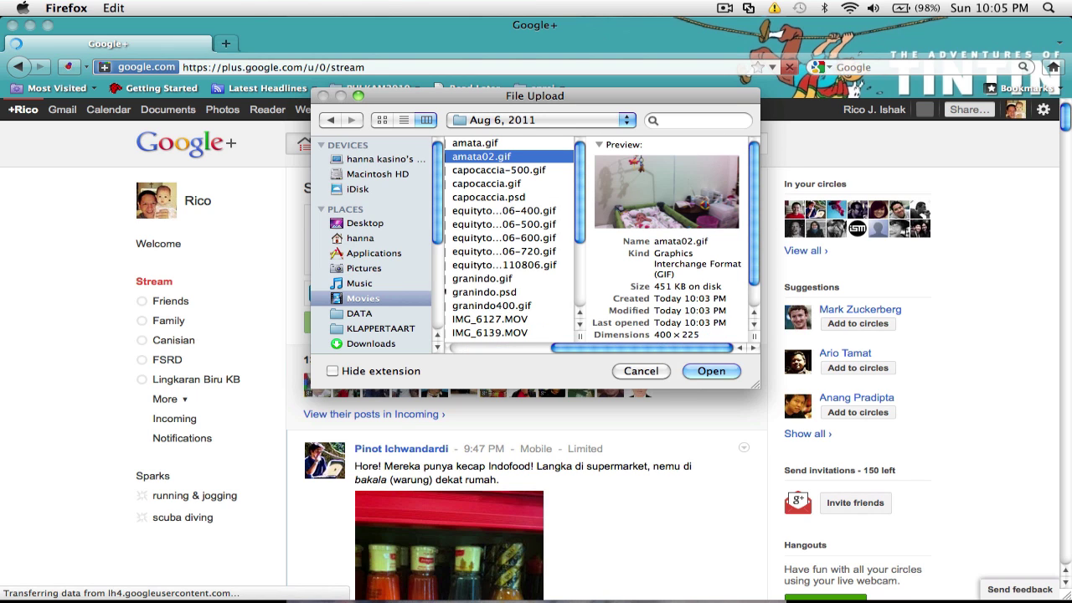
{"action": "left_click", "coordinate": [711, 370]}
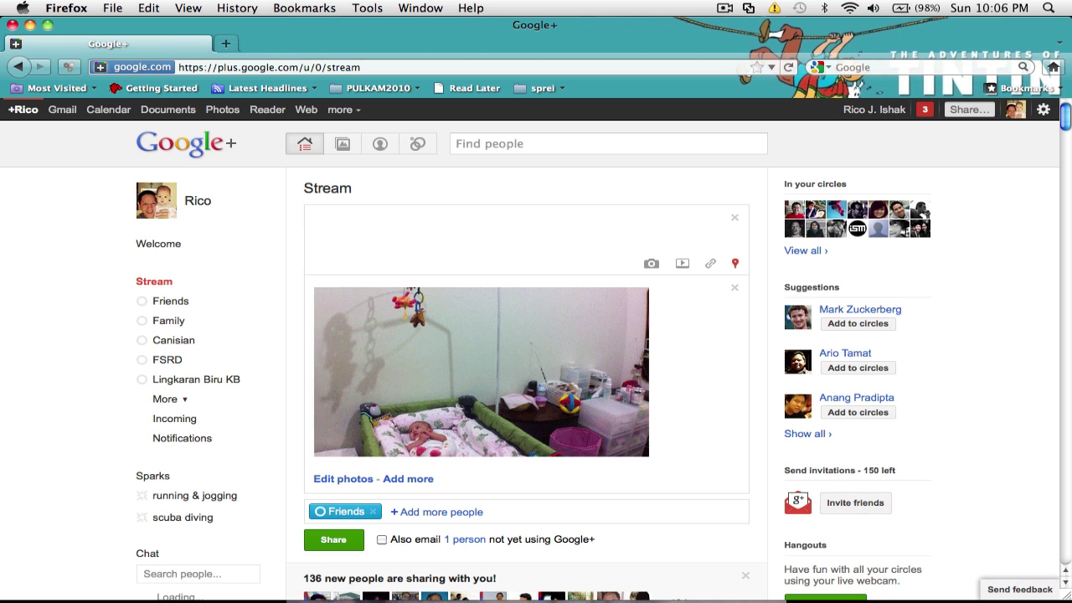
Replace the Friends circle with Public as the audience of the photo post
{"action": "left_click", "coordinate": [372, 512]}
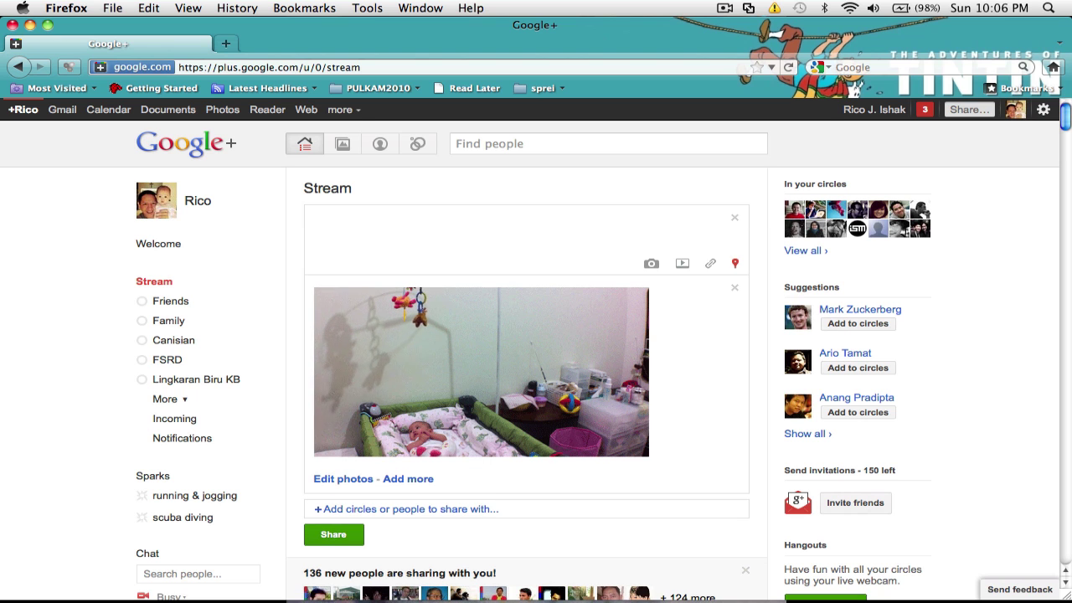
{"action": "left_click", "coordinate": [377, 510]}
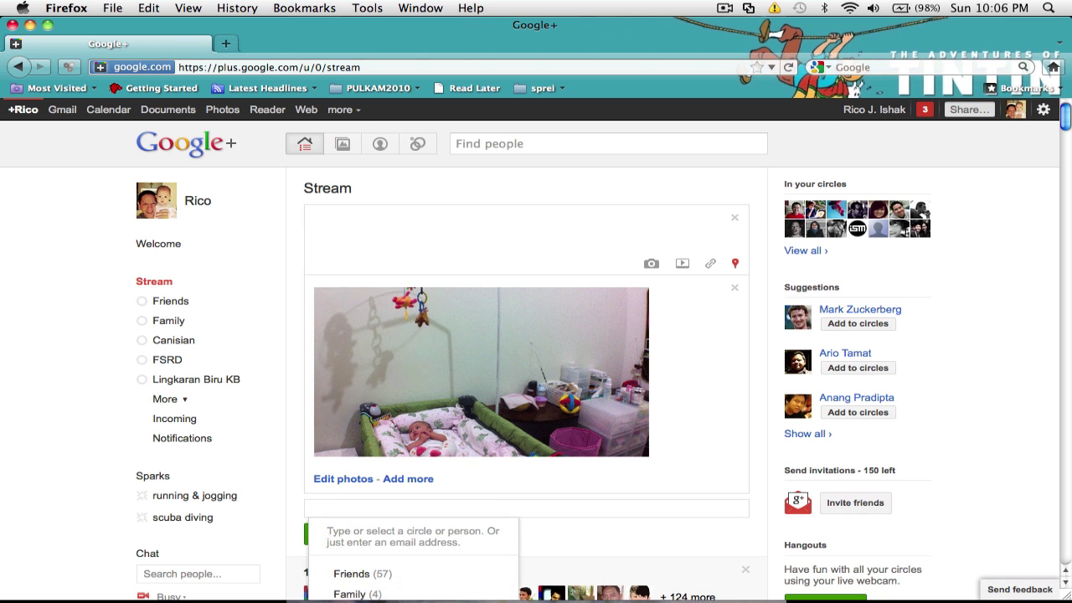
{"action": "scroll", "coordinate": [536, 350], "scroll_direction": "down", "scroll_amount": 5}
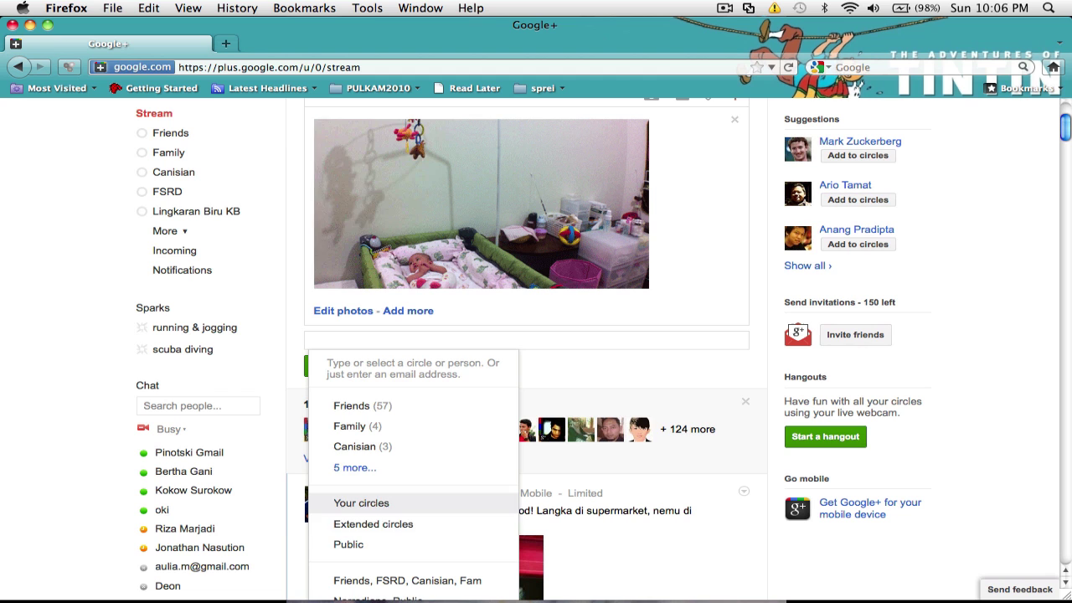
{"action": "left_click", "coordinate": [348, 545]}
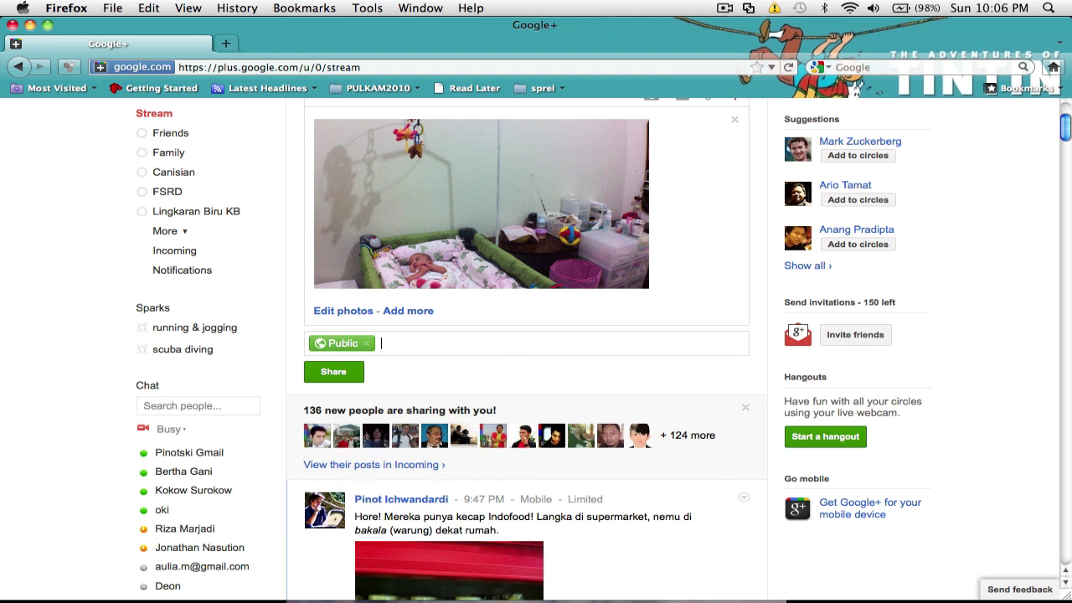
{"action": "scroll", "coordinate": [536, 350], "scroll_direction": "up", "scroll_amount": 5}
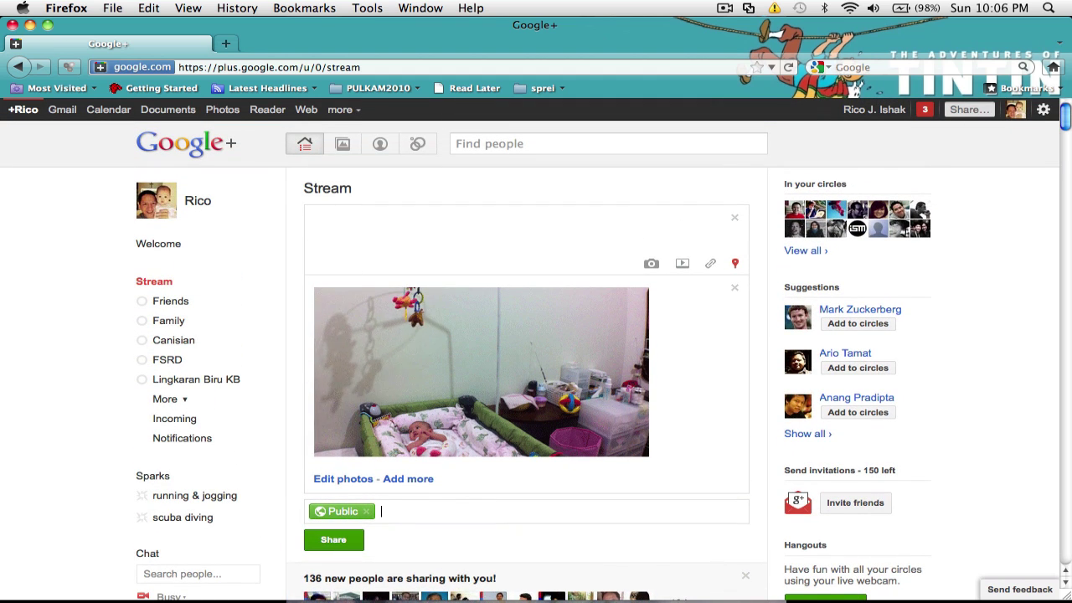